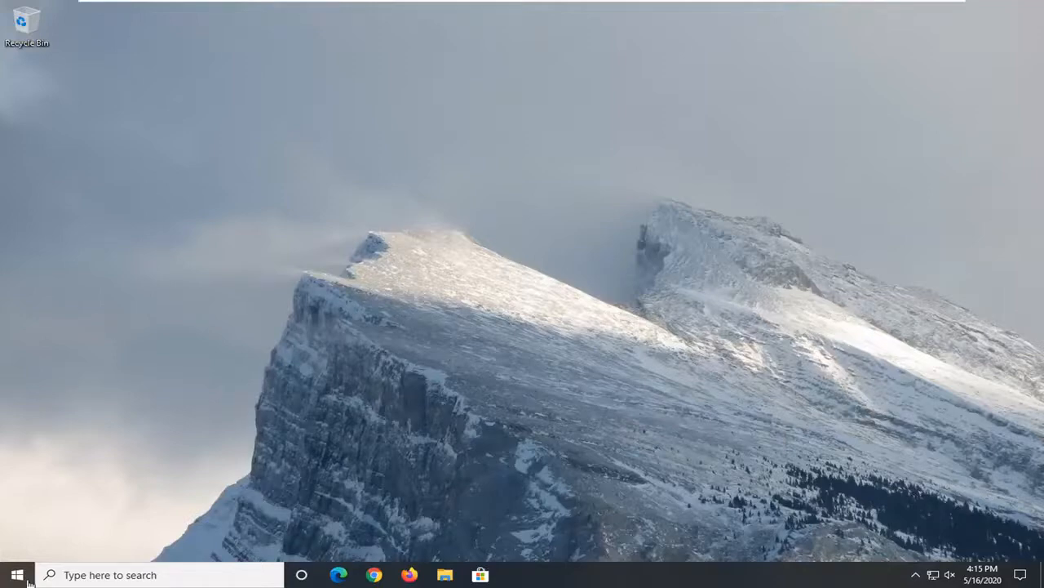
# - Open the Local Group Policy Editor and enlarge its window and console tree so the folder names are fully readable
pyautogui.click(17, 575)
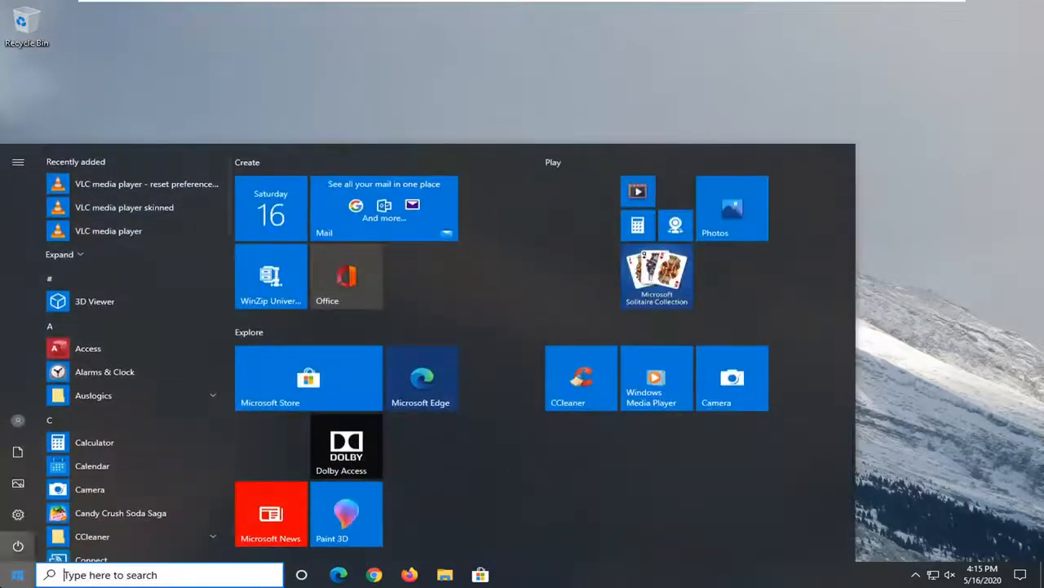
pyautogui.moveTo(10, 552)
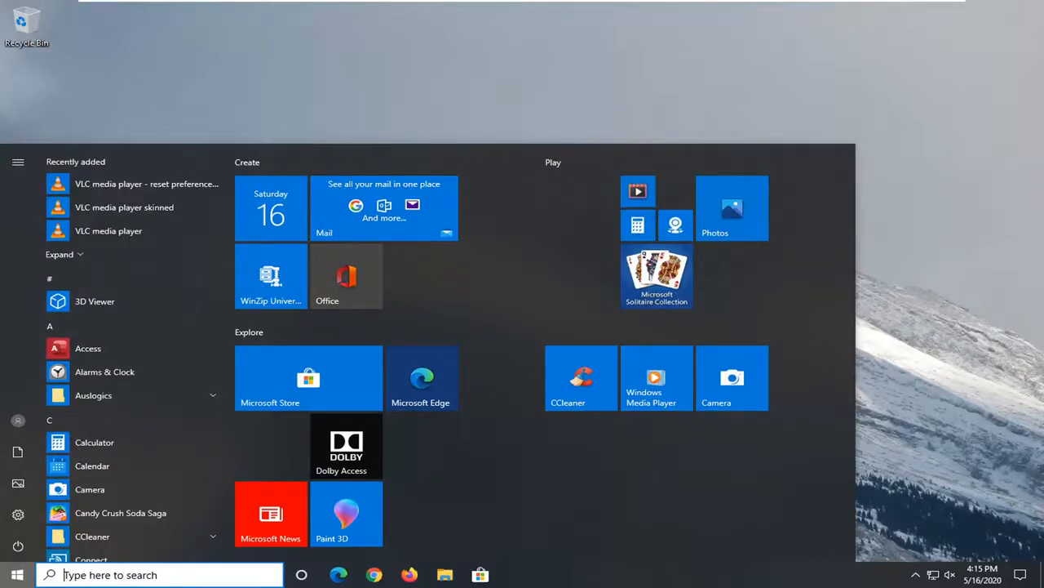
pyautogui.write('group po')
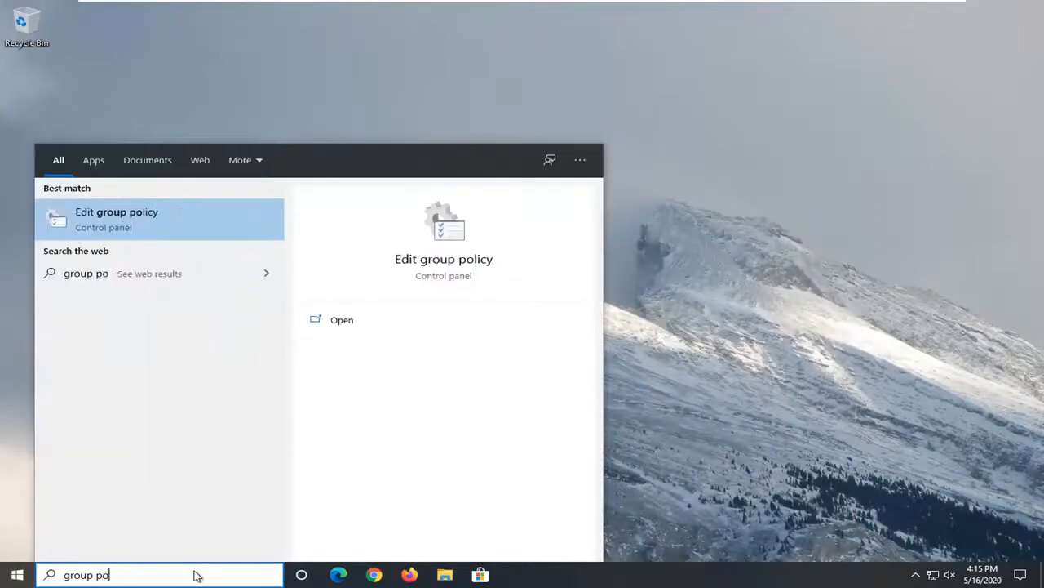
pyautogui.write('licy')
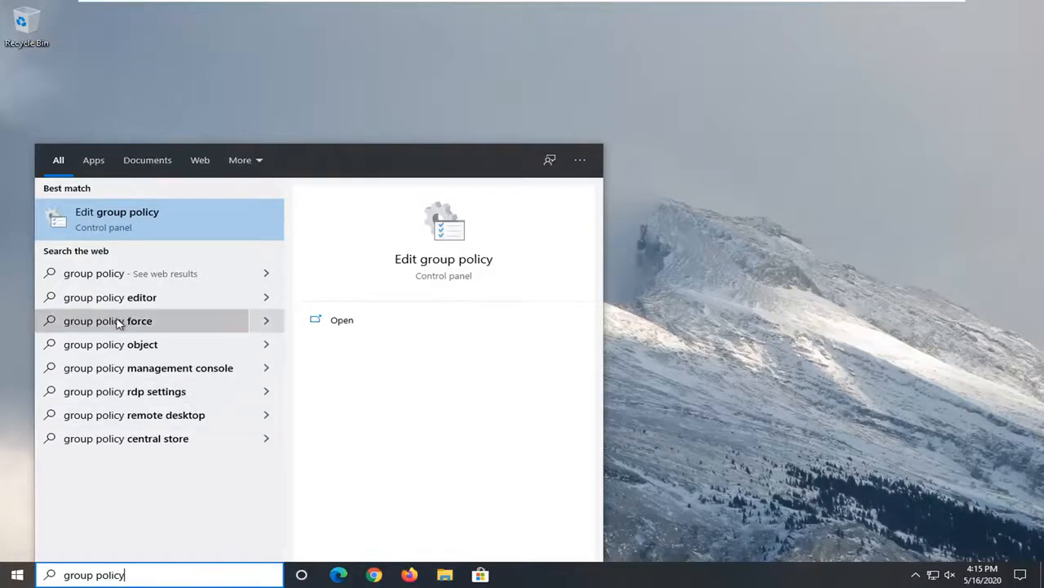
pyautogui.click(135, 231)
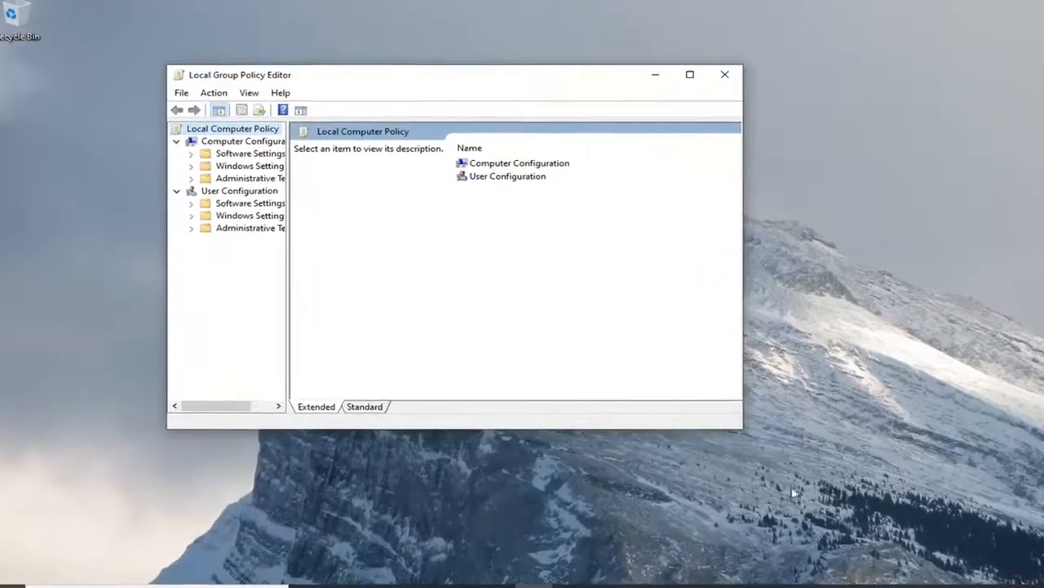
pyautogui.moveTo(742, 428); pyautogui.dragTo(847, 495)
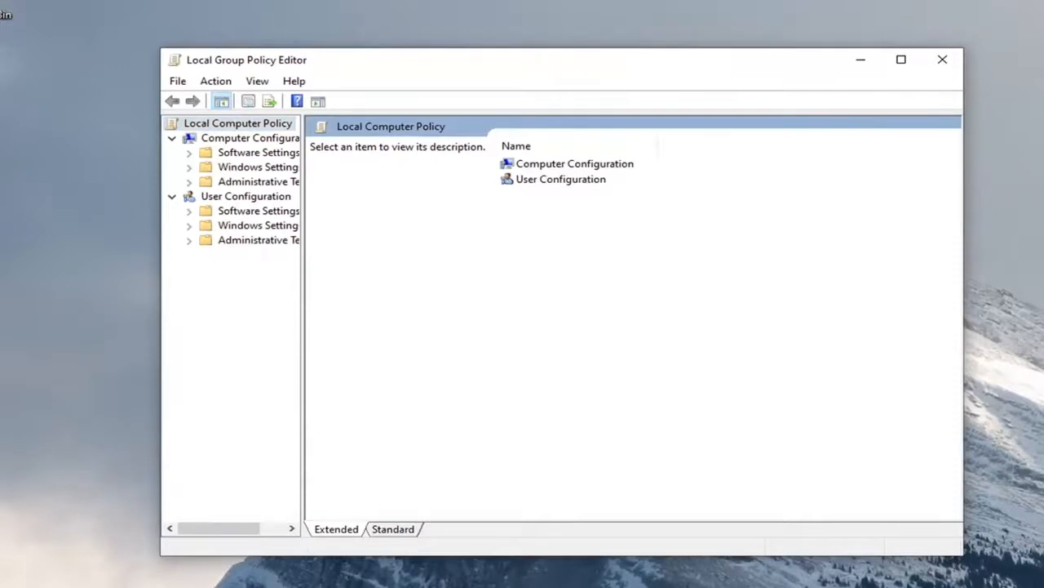
pyautogui.moveTo(299, 313); pyautogui.dragTo(418, 312)
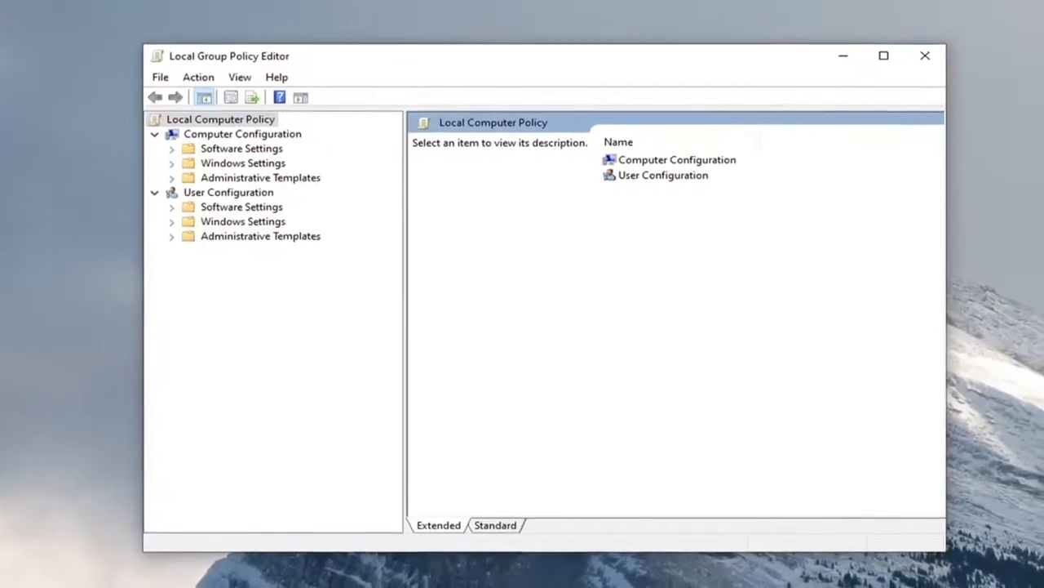
# - Go to Computer Configuration > Administrative Templates > System > Credentials Delegation in the policy tree
pyautogui.click(204, 134)
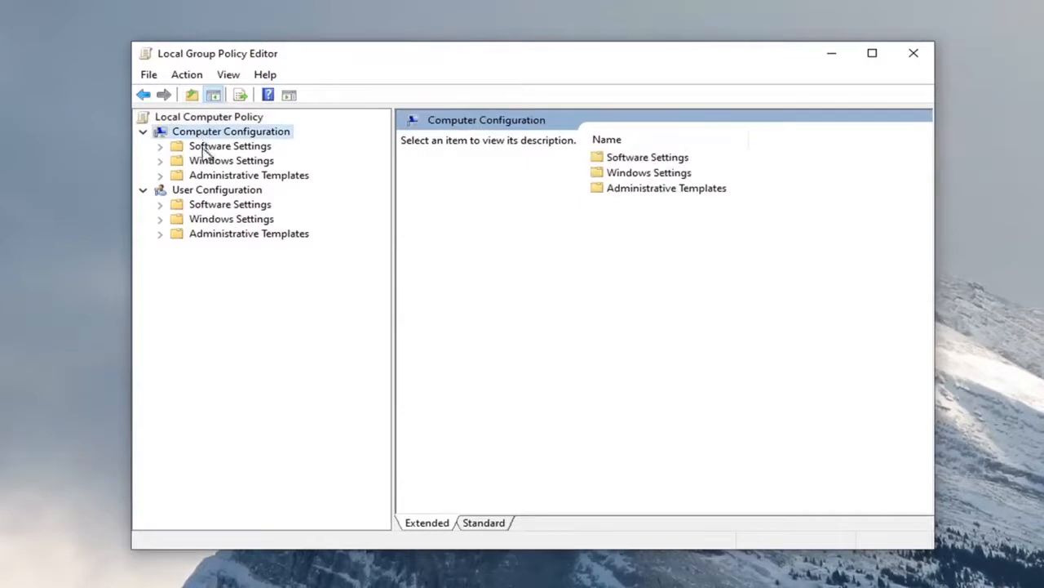
pyautogui.doubleClick(214, 176)
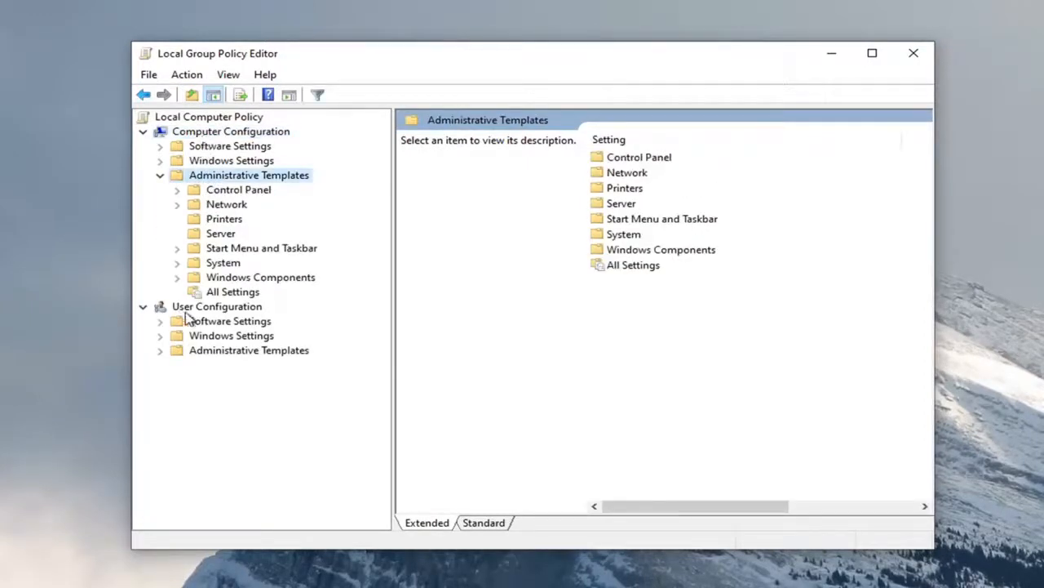
pyautogui.click(143, 307)
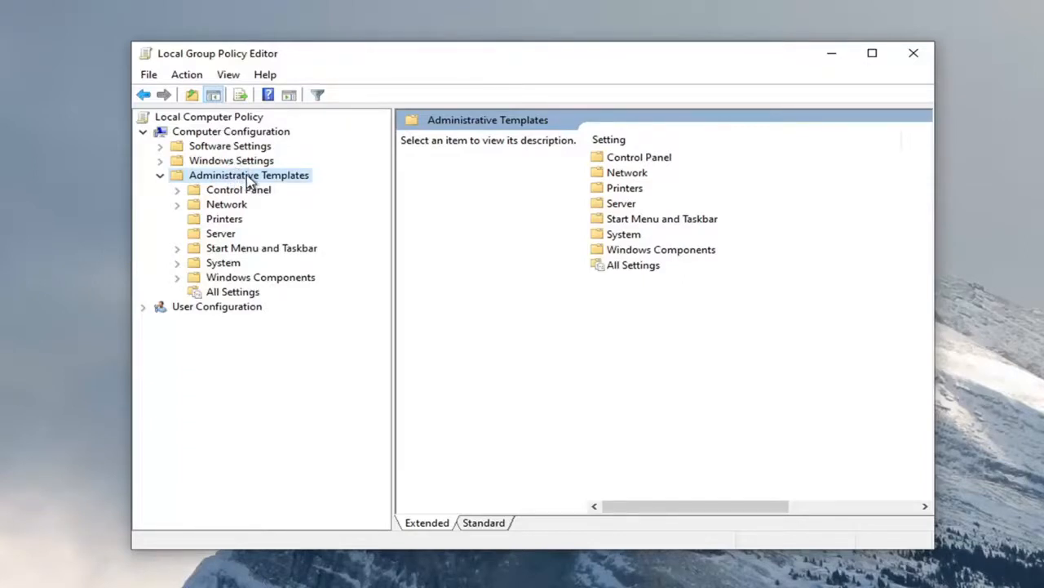
pyautogui.doubleClick(221, 263)
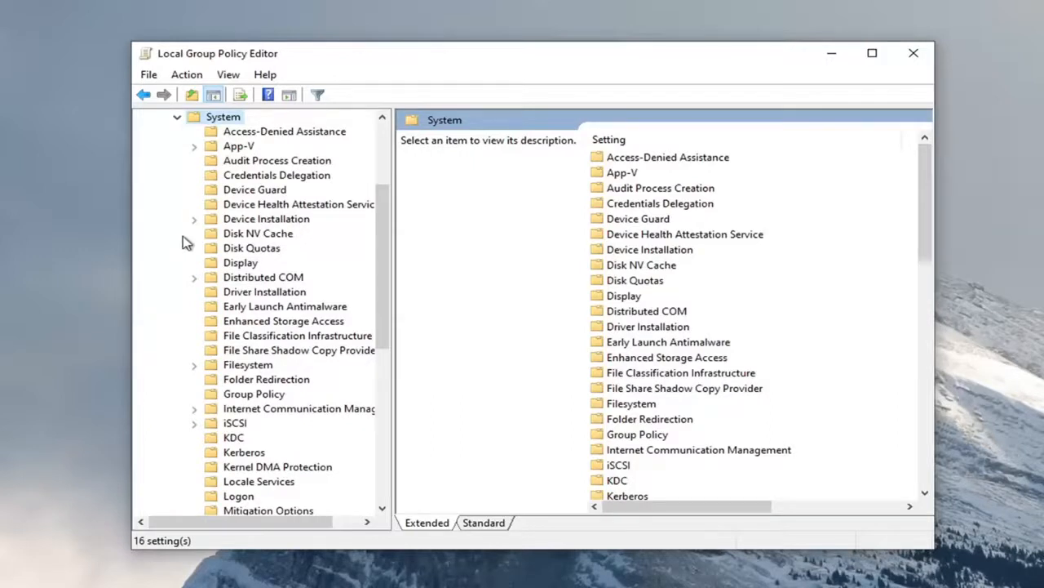
pyautogui.click(248, 178)
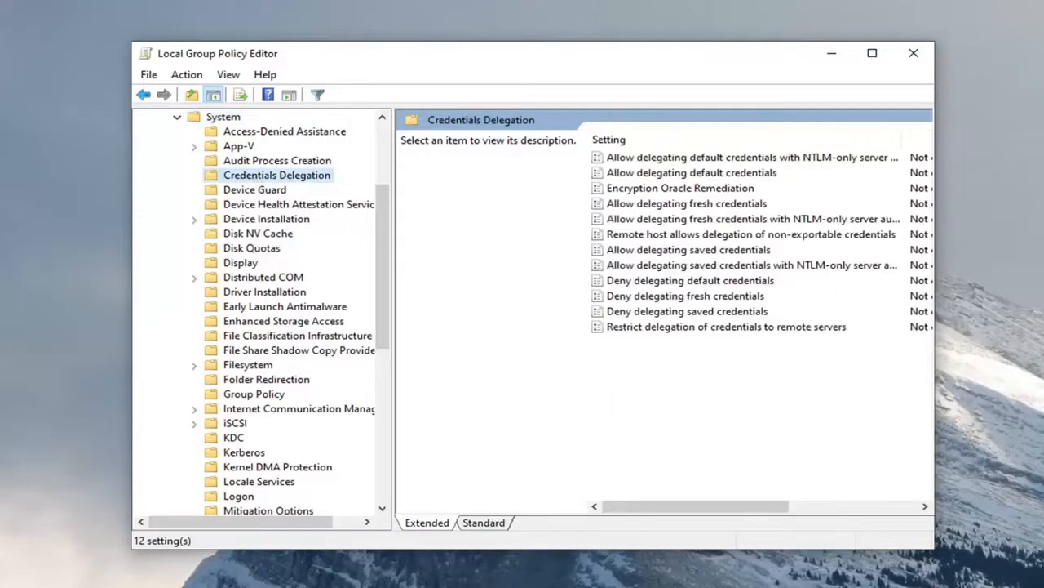
# - Enable the Encryption Oracle Remediation policy with the protection level Vulnerable, and close the policy editor
pyautogui.click(630, 191)
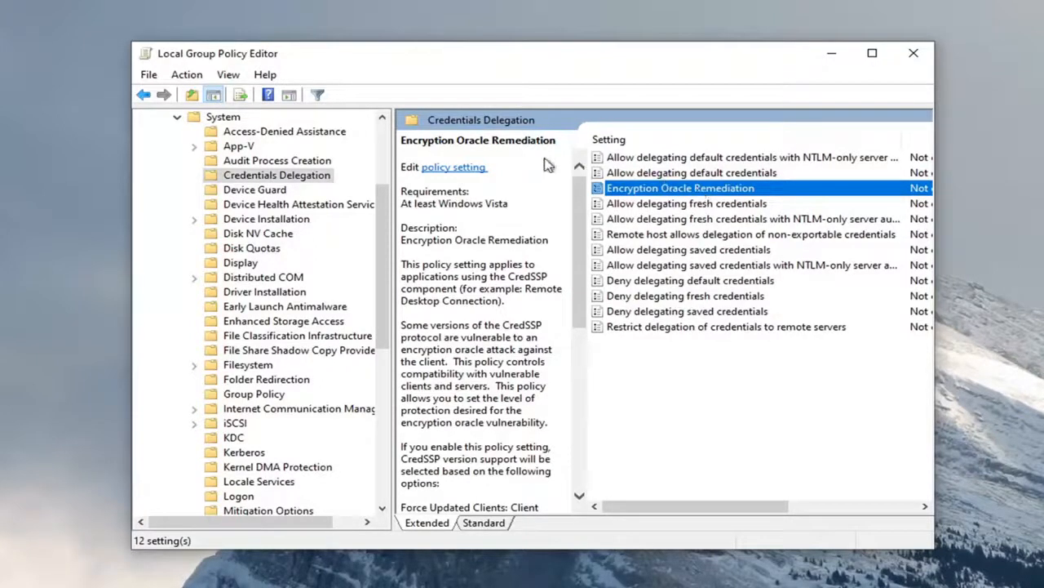
pyautogui.click(454, 167)
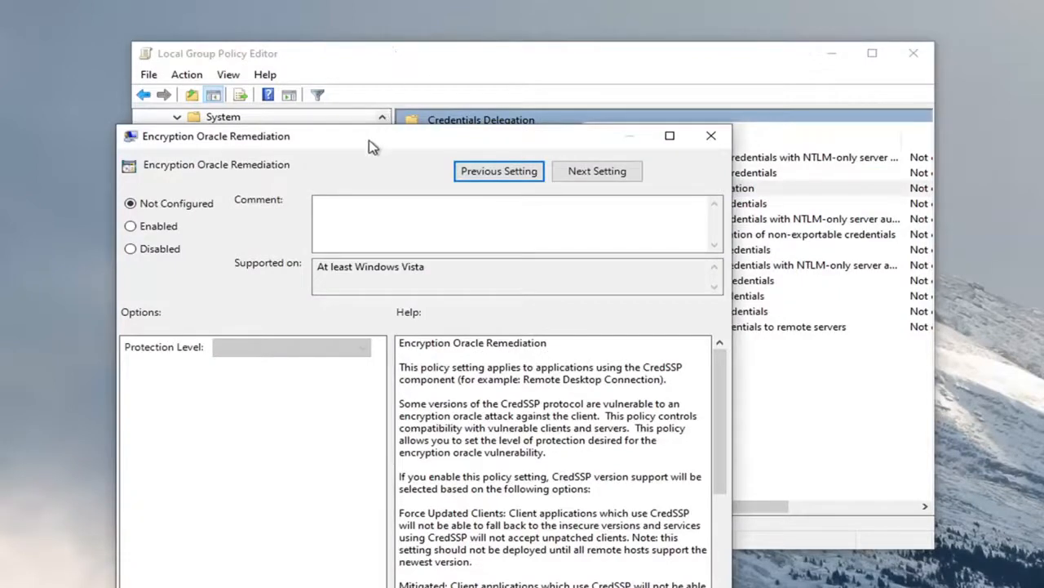
pyautogui.moveTo(366, 134); pyautogui.dragTo(484, 51)
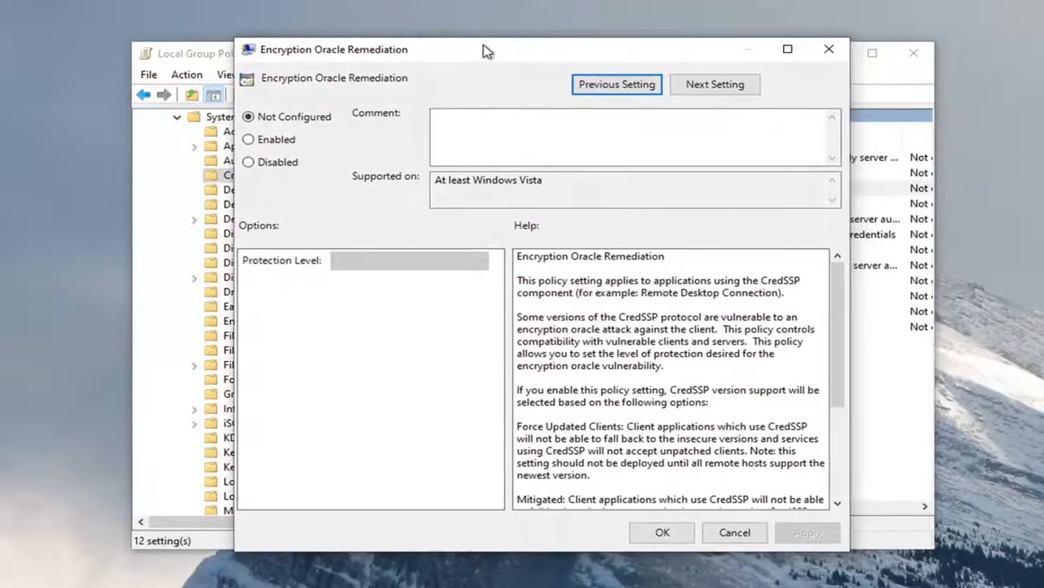
pyautogui.click(249, 139)
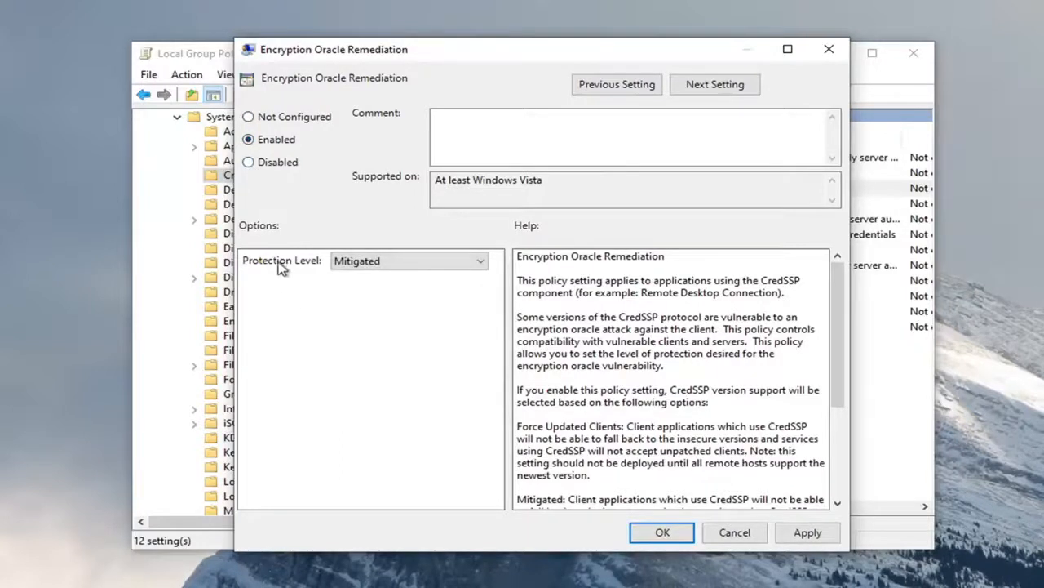
pyautogui.click(472, 264)
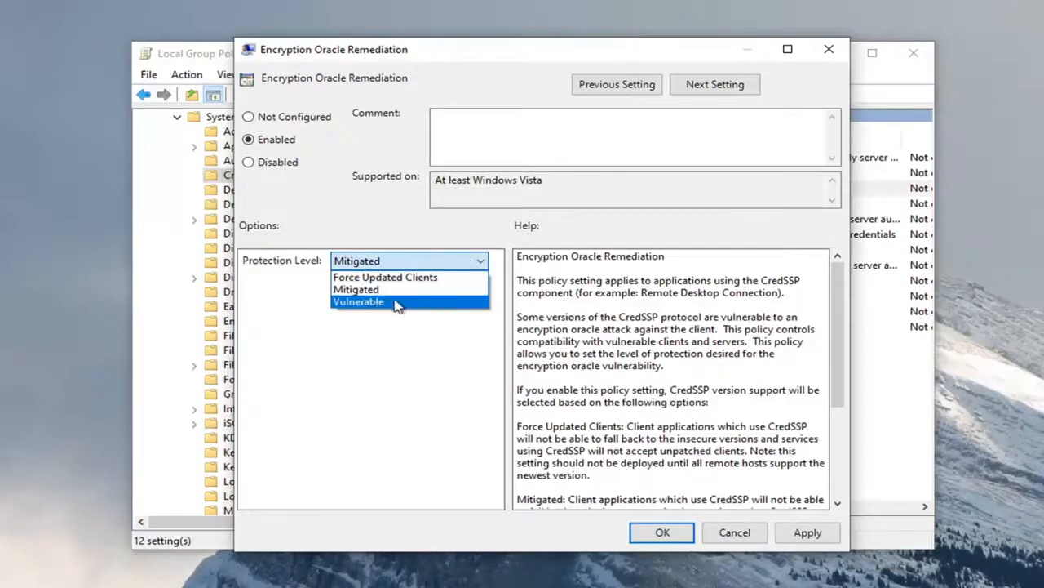
pyautogui.click(362, 302)
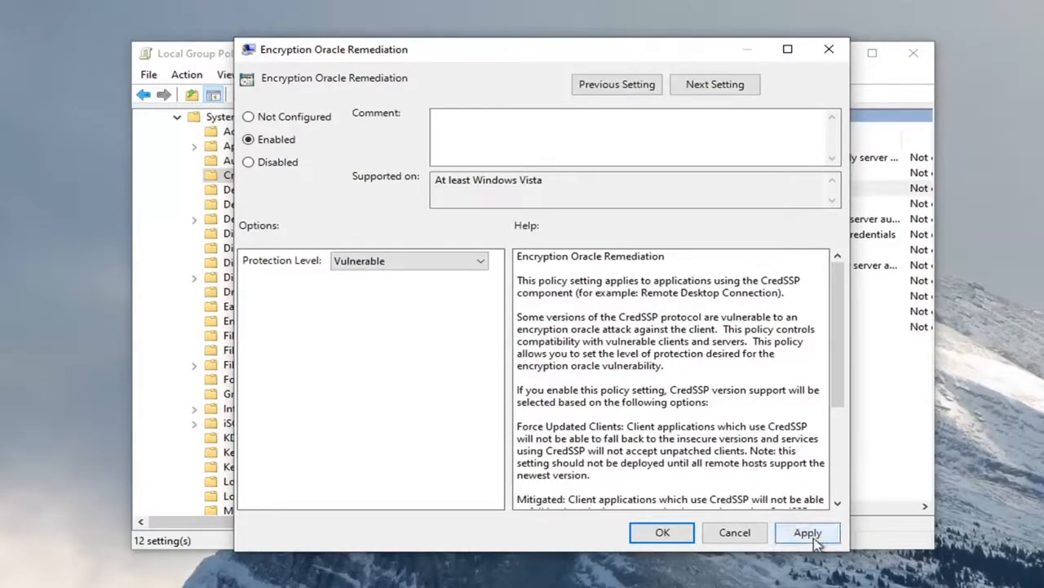
pyautogui.click(665, 532)
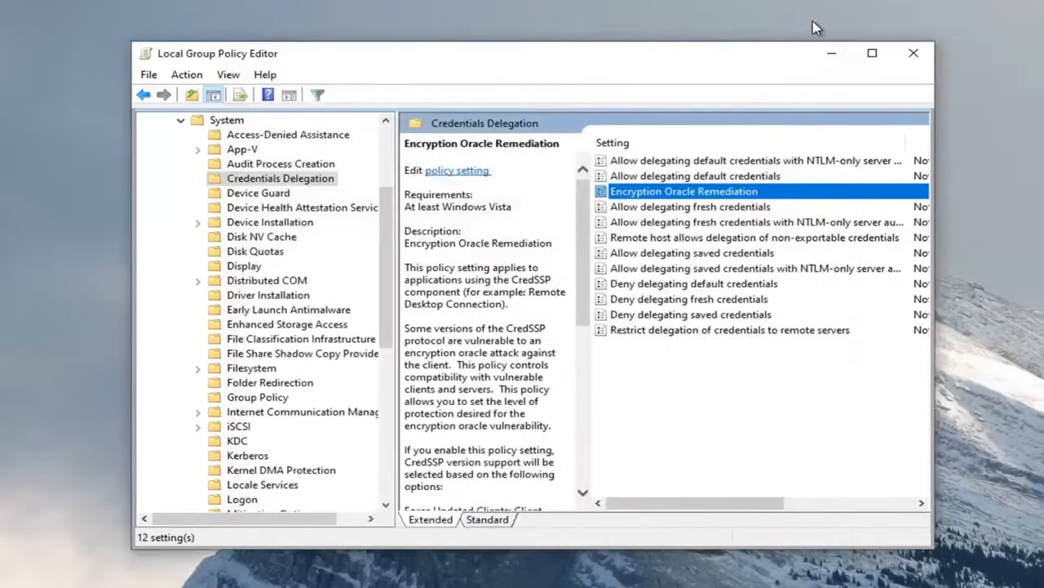
pyautogui.click(902, 59)
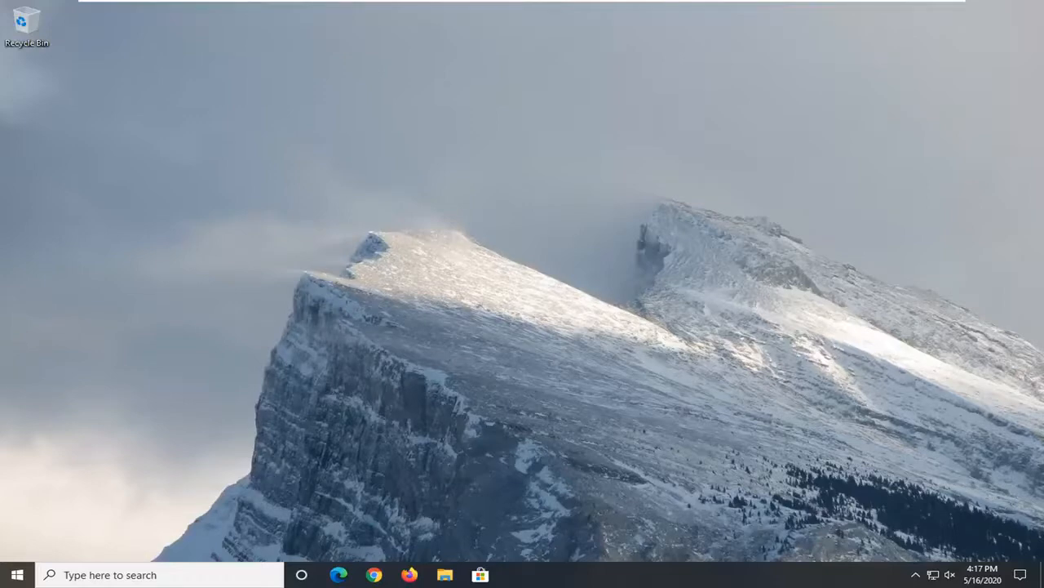
# - Open the Registry Editor (regedit) as administrator and allow it to make changes to the device
pyautogui.click(13, 575)
pyautogui.write('regedit')
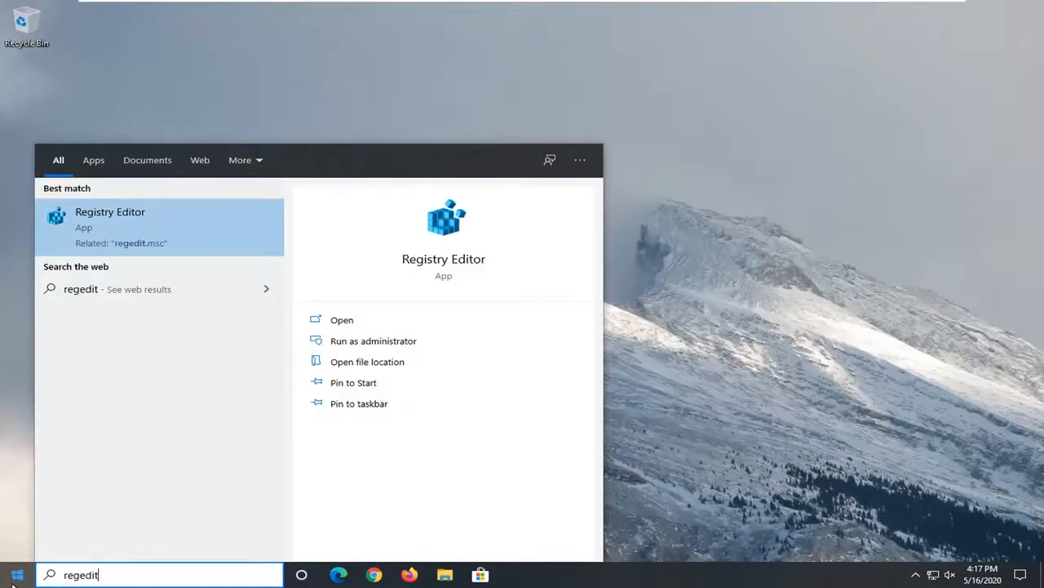
pyautogui.rightClick(104, 229)
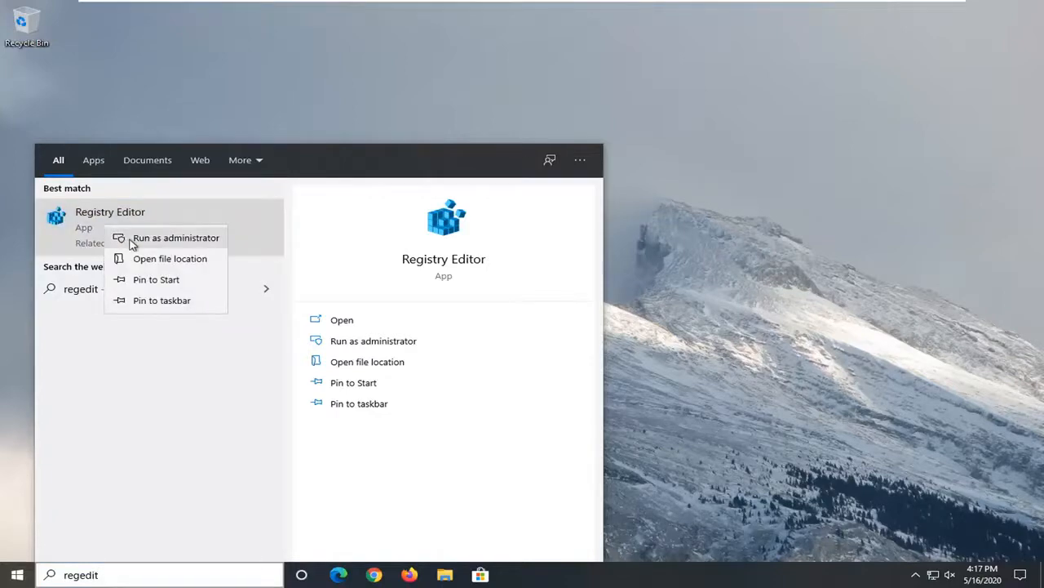
pyautogui.click(133, 238)
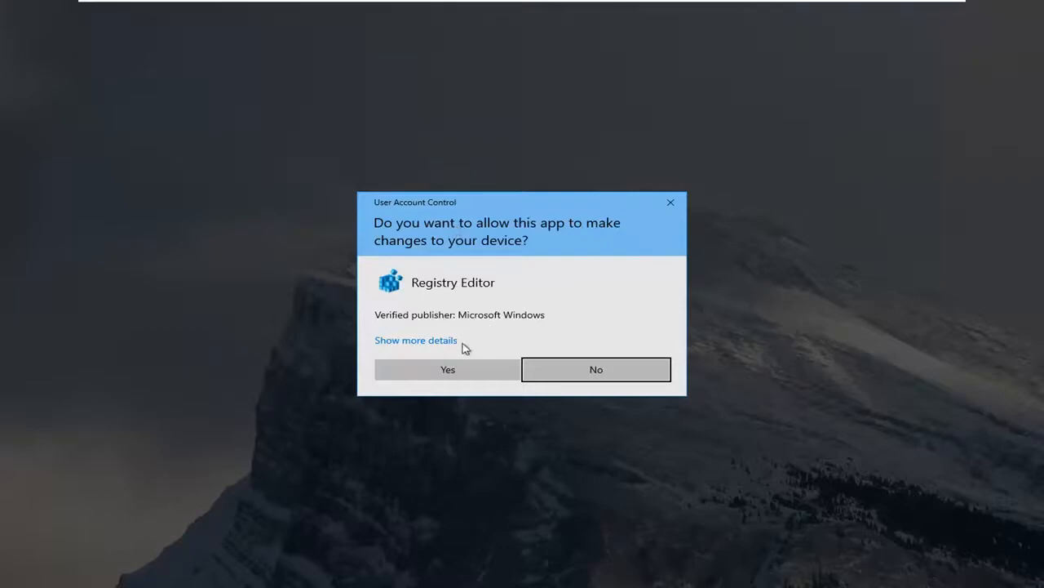
pyautogui.click(448, 370)
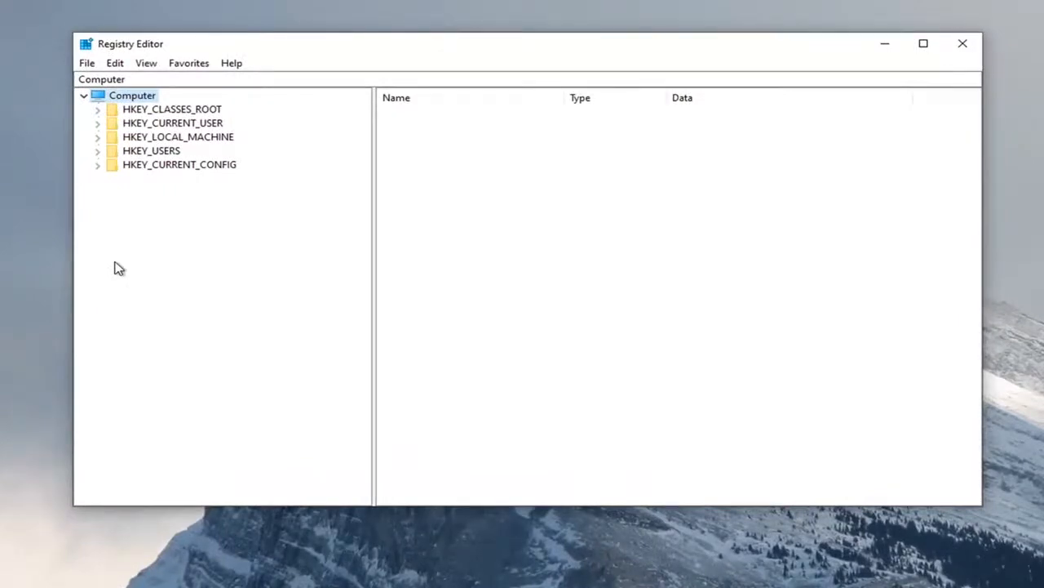
pyautogui.click(88, 65)
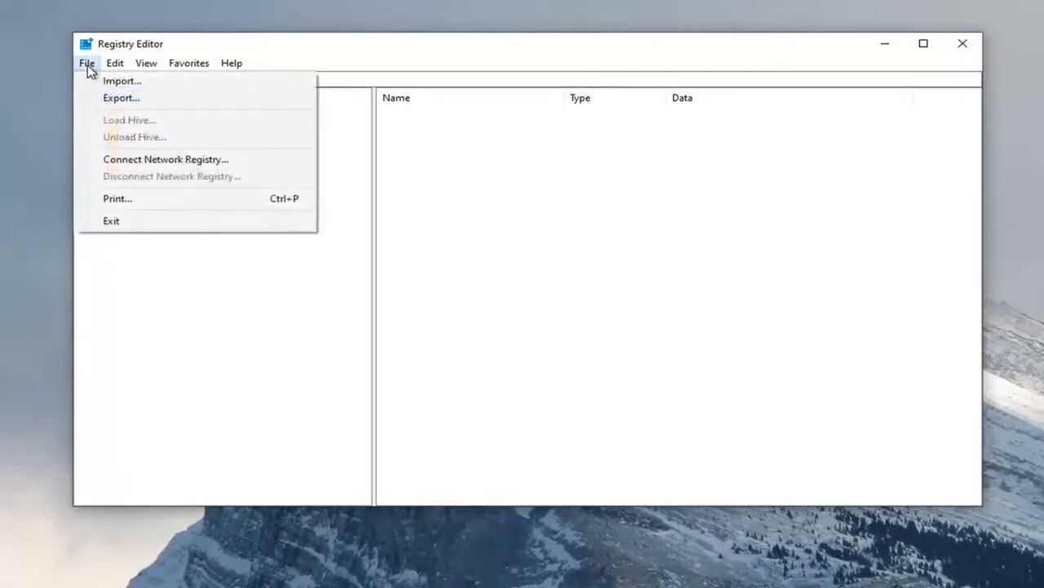
pyautogui.click(119, 98)
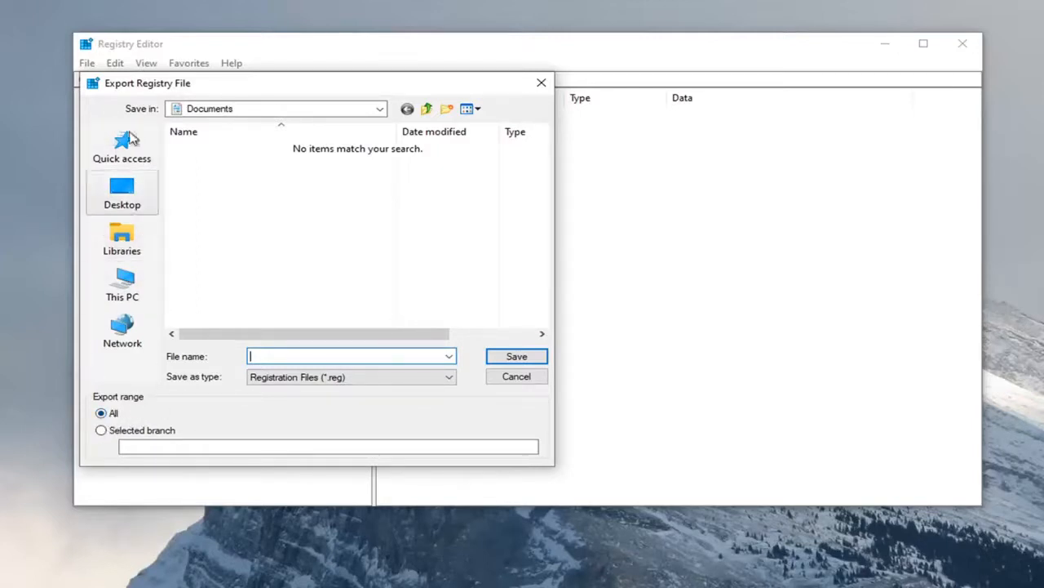
pyautogui.click(515, 377)
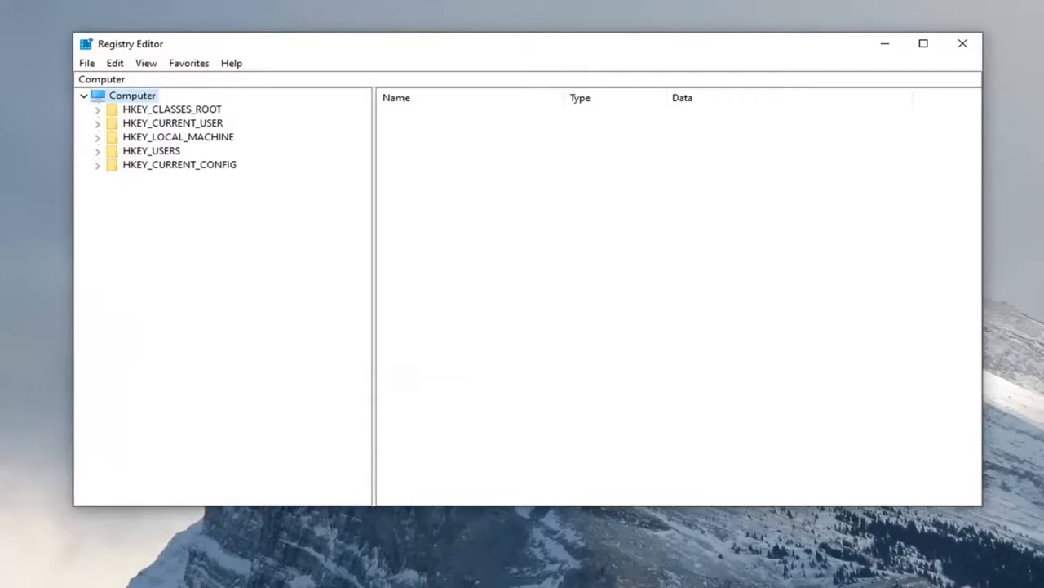
# - Go to HKEY_LOCAL_MACHINE\SOFTWARE\Microsoft\Windows\CurrentVersion in the registry tree
pyautogui.click(188, 141)
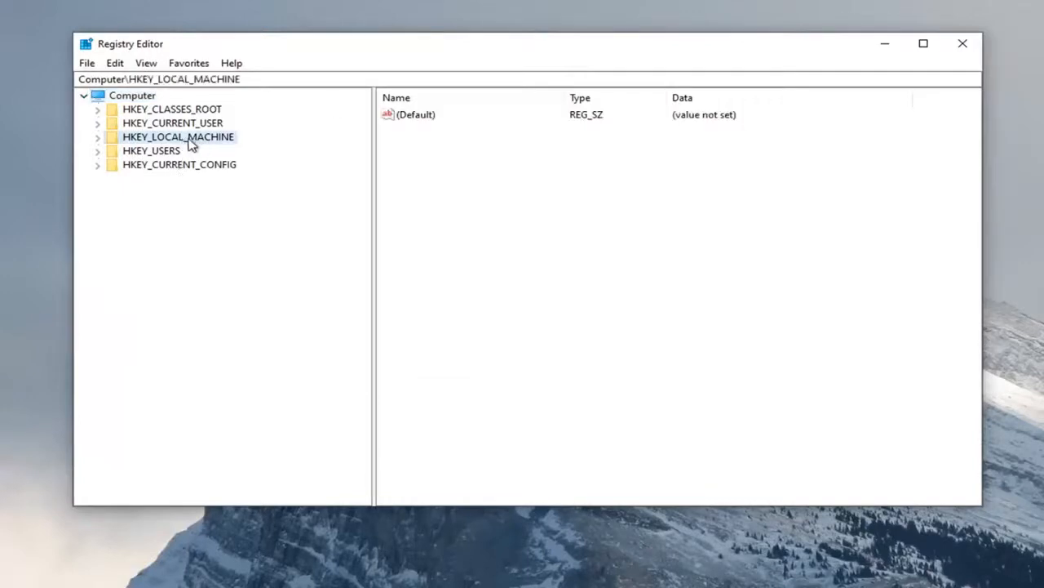
pyautogui.doubleClick(190, 144)
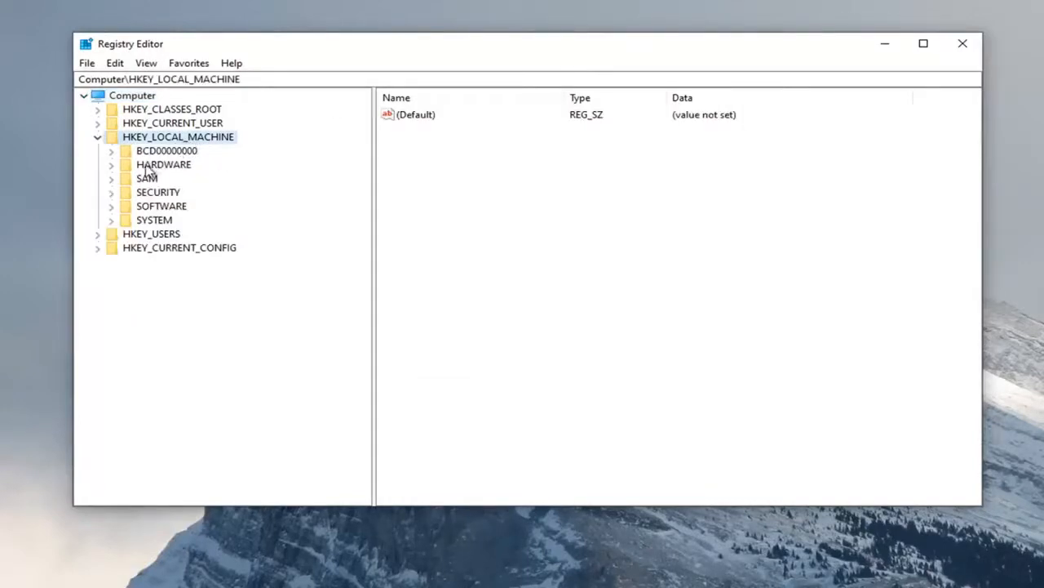
pyautogui.click(155, 209)
pyautogui.doubleClick(155, 209)
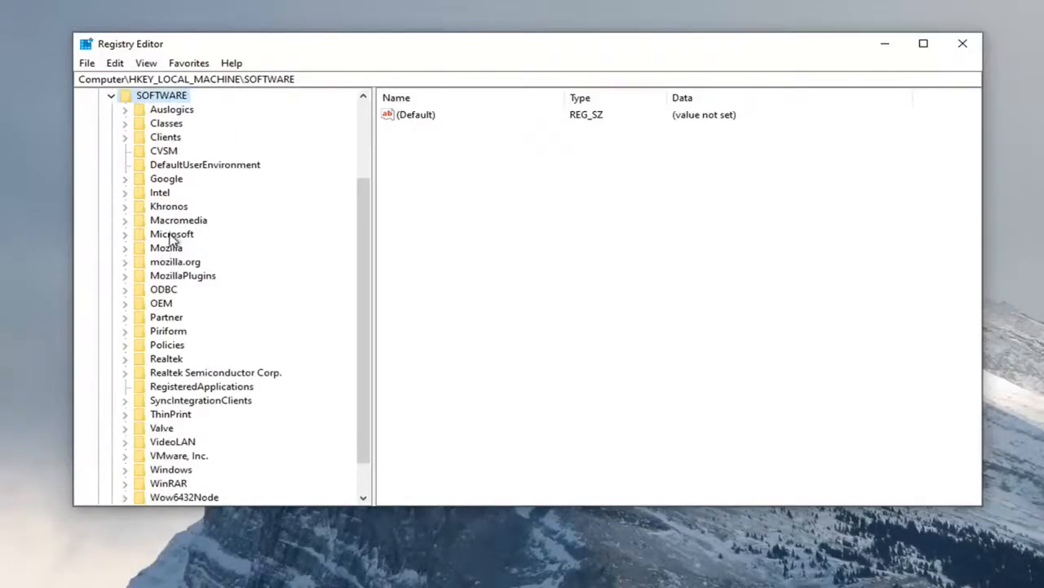
pyautogui.doubleClick(171, 235)
pyautogui.scroll(-20, 233, 245)
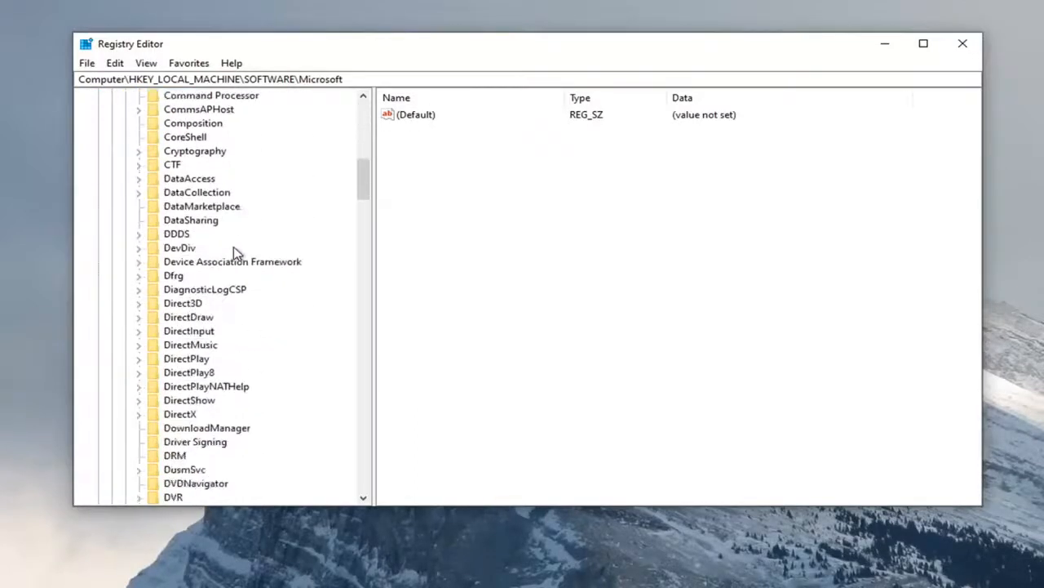
pyautogui.scroll(-20, 234, 261)
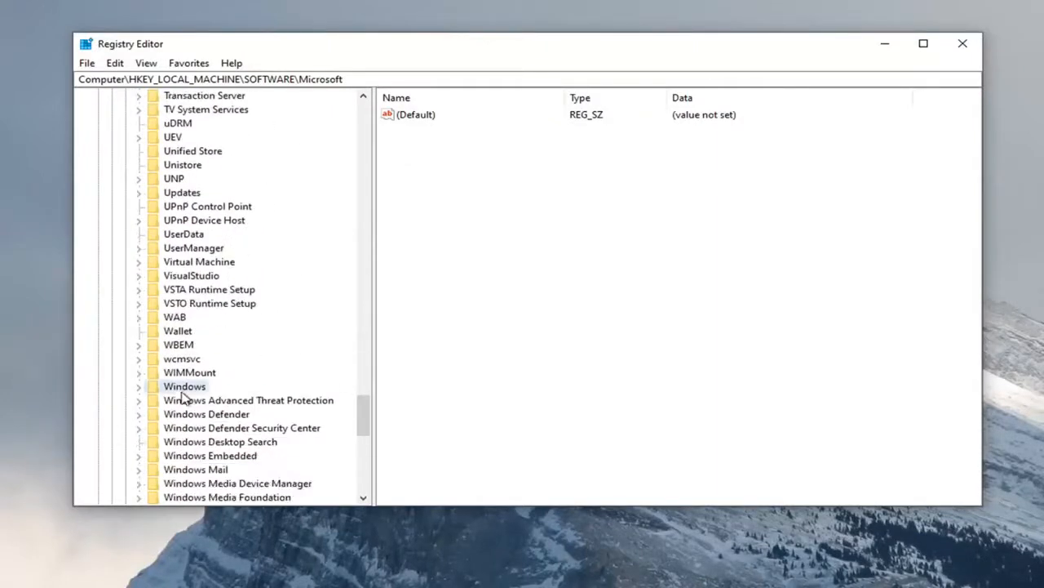
pyautogui.doubleClick(186, 389)
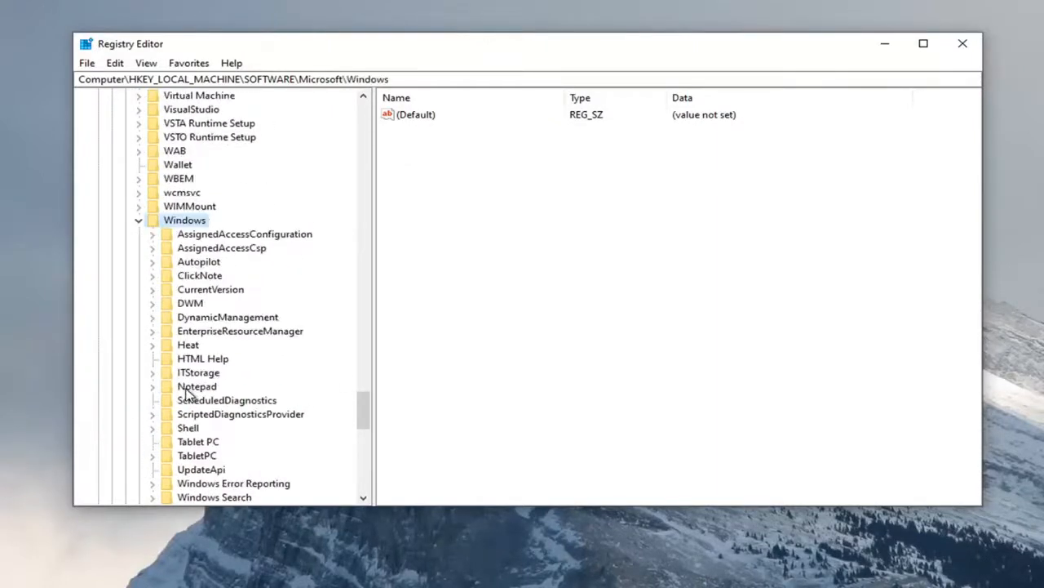
pyautogui.doubleClick(211, 291)
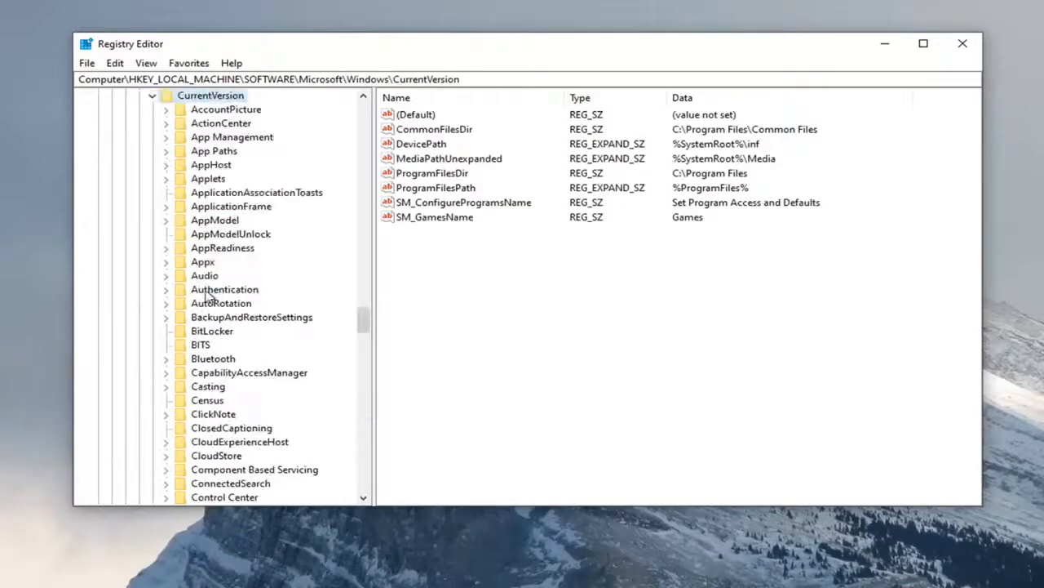
# - Expand the Policies key under CurrentVersion and select its System subkey
pyautogui.scroll(-17, 220, 283)
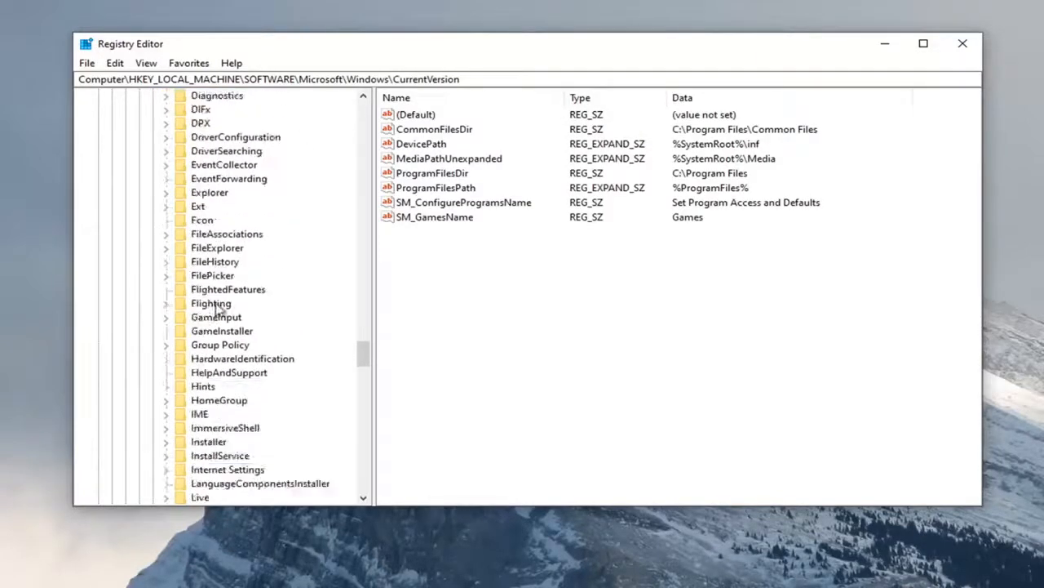
pyautogui.scroll(-4, 219, 310)
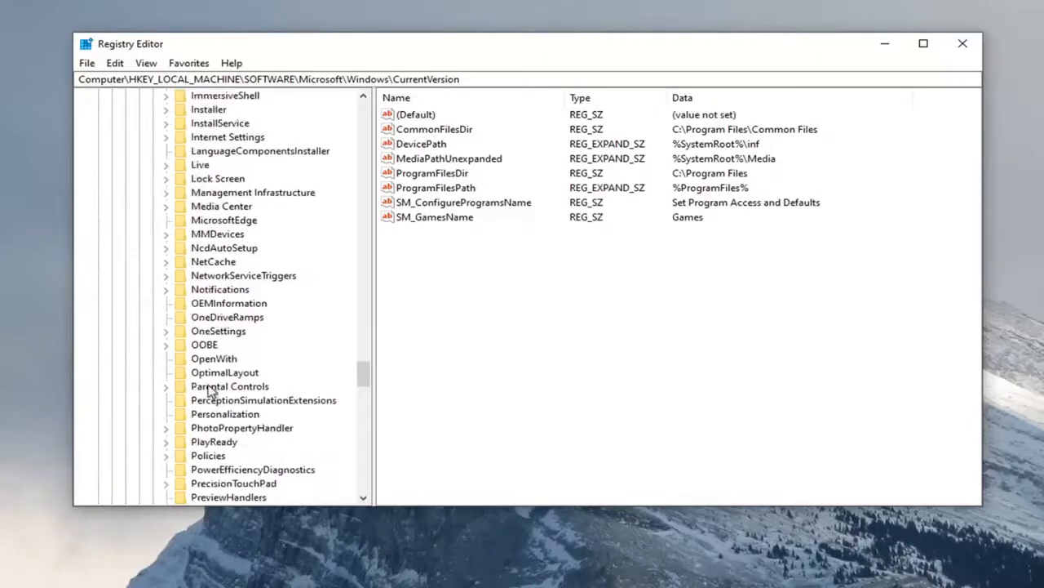
pyautogui.doubleClick(209, 459)
pyautogui.click(208, 459)
pyautogui.click(209, 415)
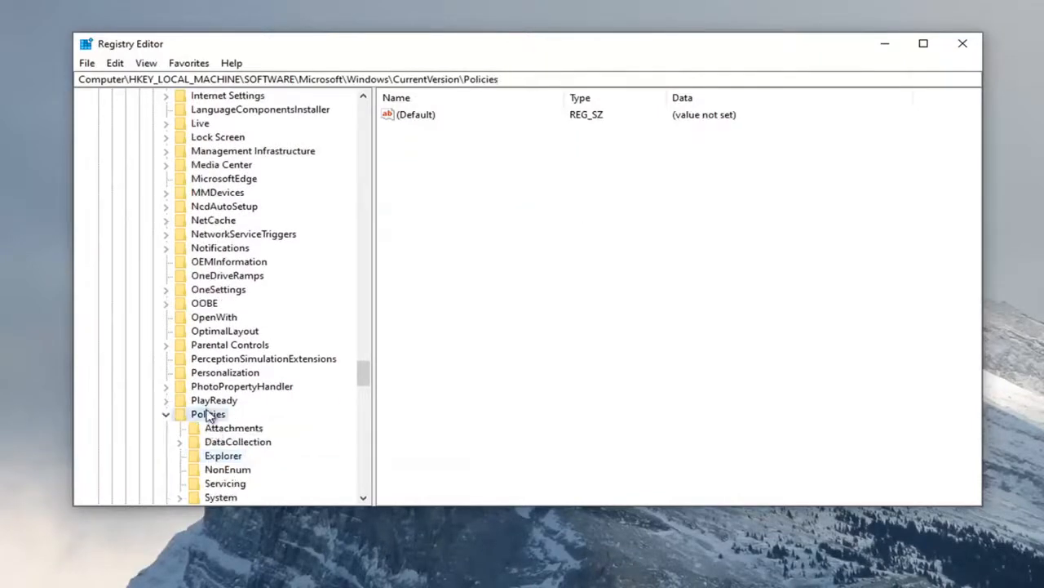
pyautogui.scroll(-2, 211, 416)
pyautogui.click(211, 413)
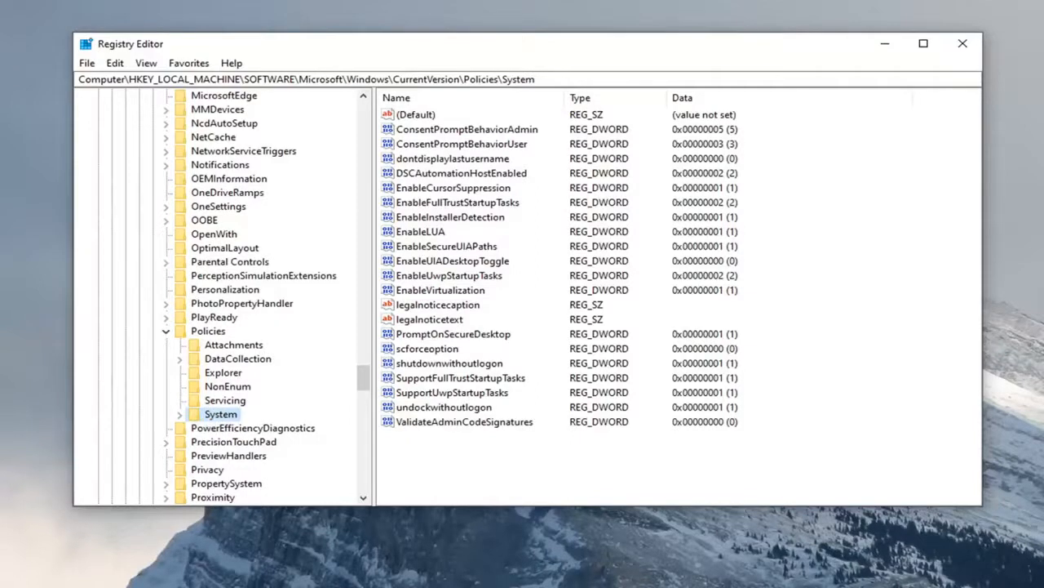
# - Create a new subkey under the System key and keep its default name
pyautogui.rightClick(209, 418)
pyautogui.moveTo(265, 443)
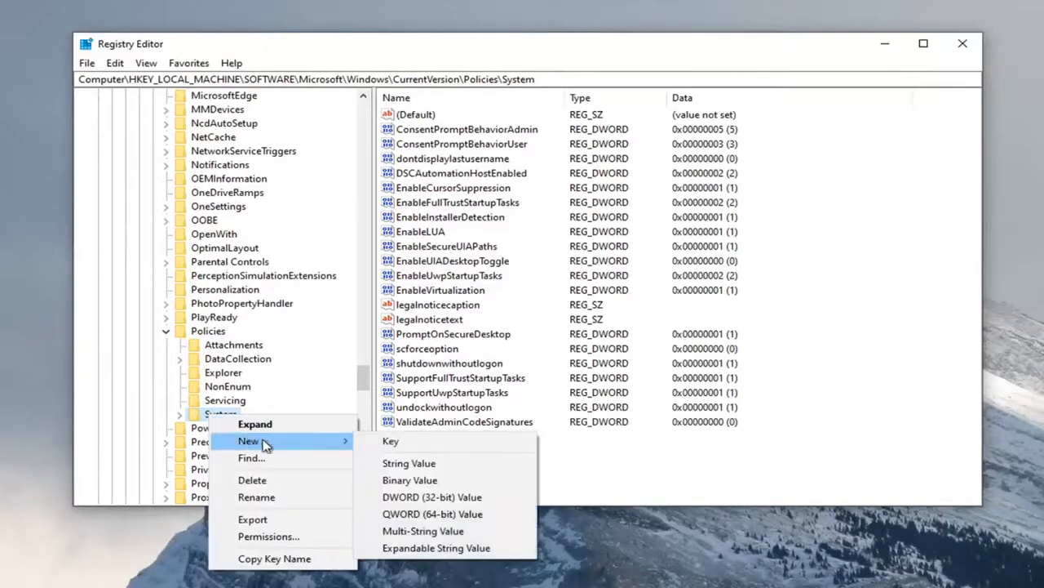
pyautogui.click(391, 441)
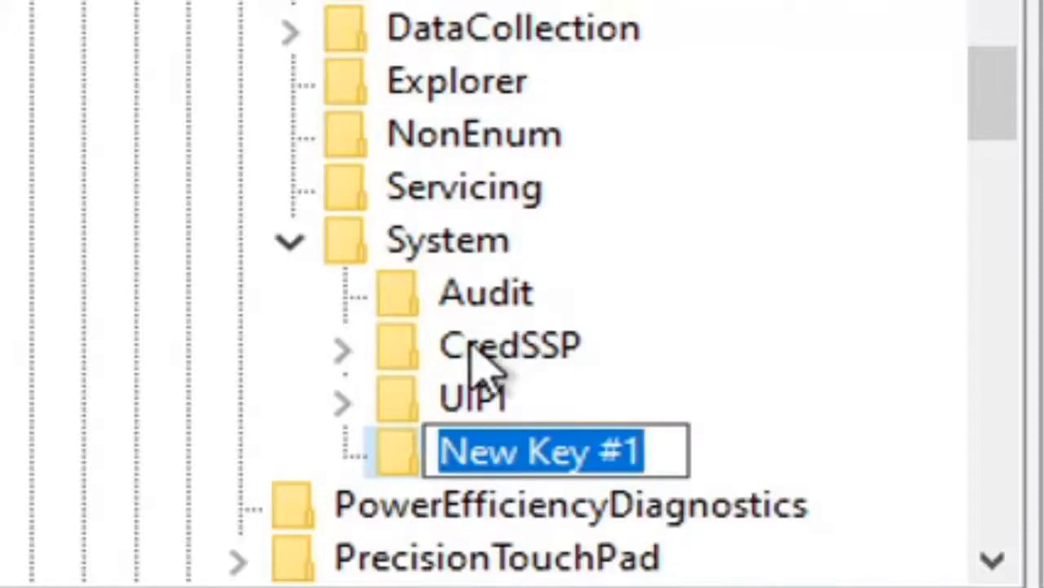
pyautogui.press('Return')
# - Expand the CredSSP key under System and select its Parameters subkey
pyautogui.rightClick(506, 351)
pyautogui.press('Escape')
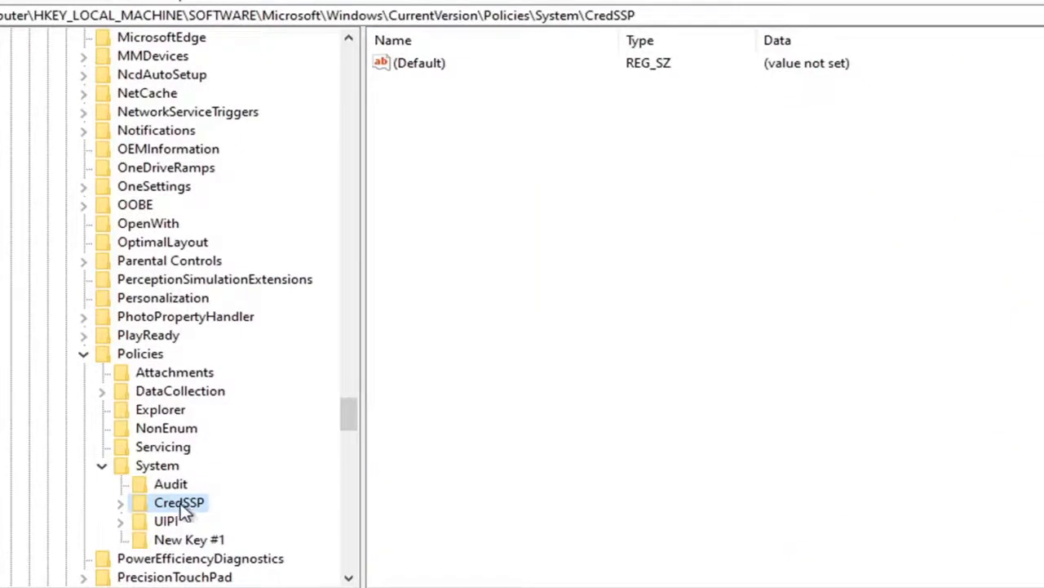
pyautogui.rightClick(185, 510)
pyautogui.moveTo(310, 540)
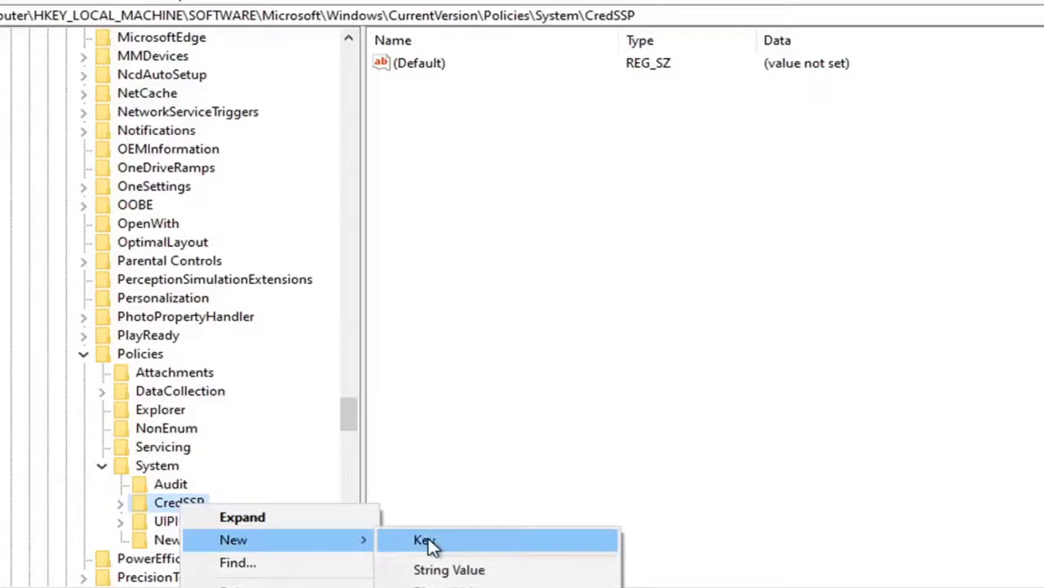
pyautogui.click(120, 504)
pyautogui.click(214, 530)
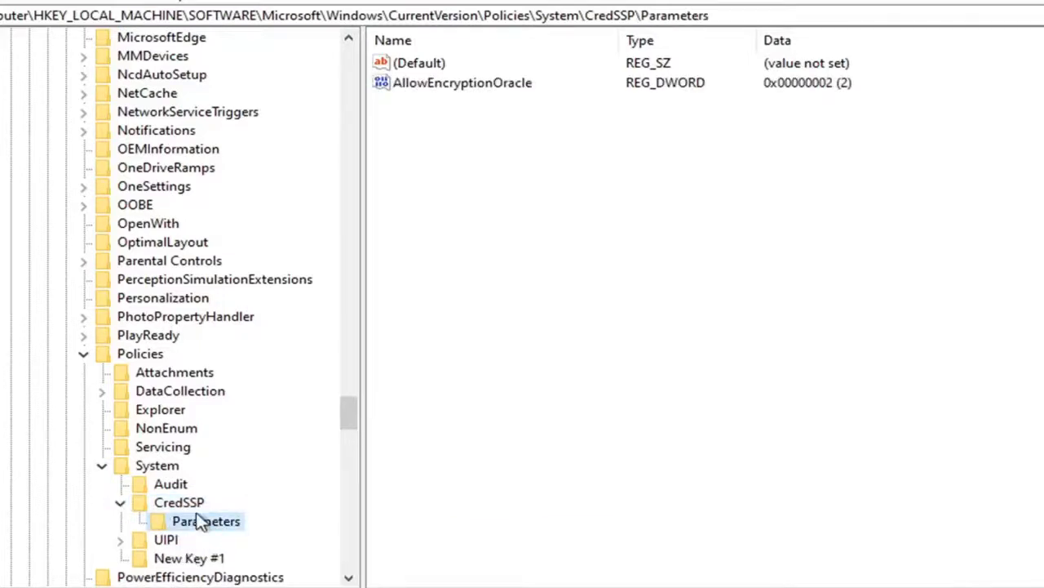
pyautogui.scroll(-1, 193, 498)
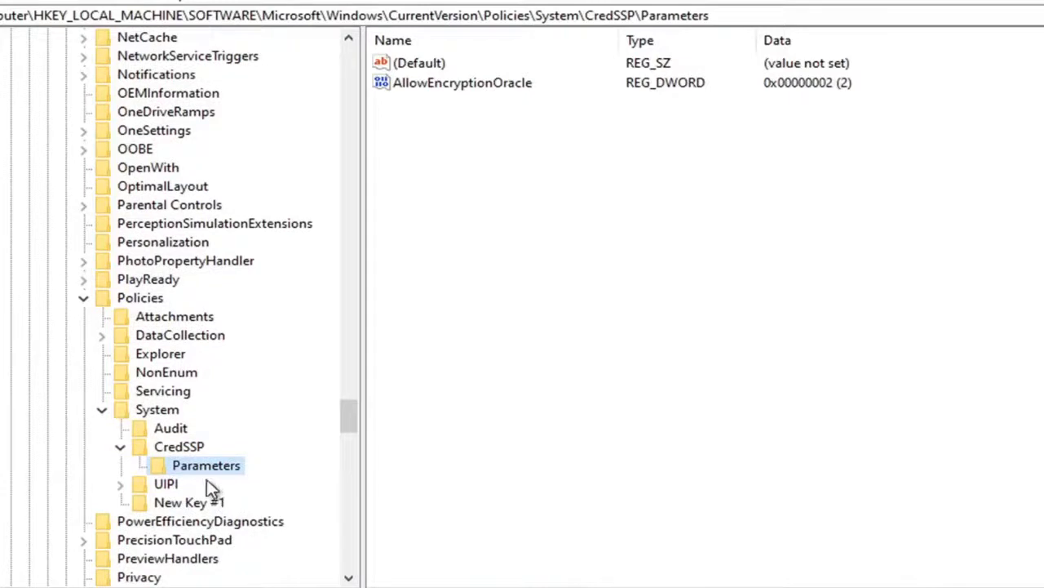
pyautogui.click(173, 446)
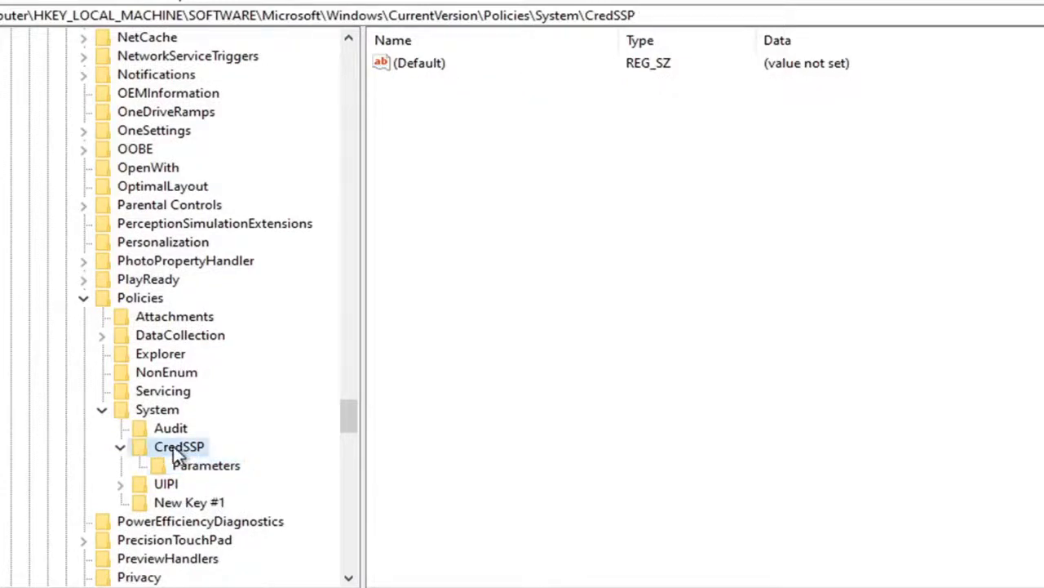
pyautogui.rightClick(189, 454)
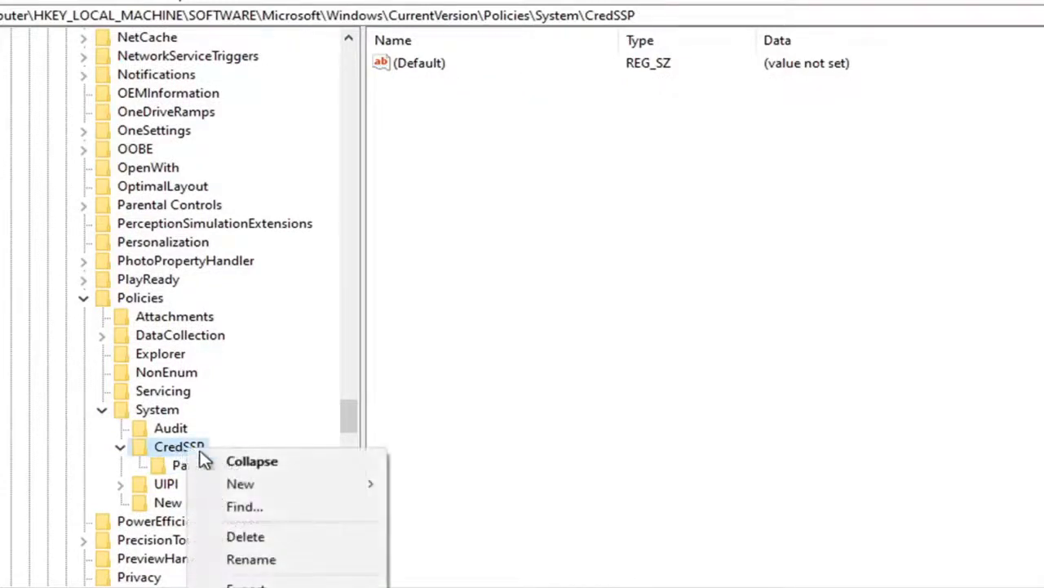
pyautogui.moveTo(249, 490)
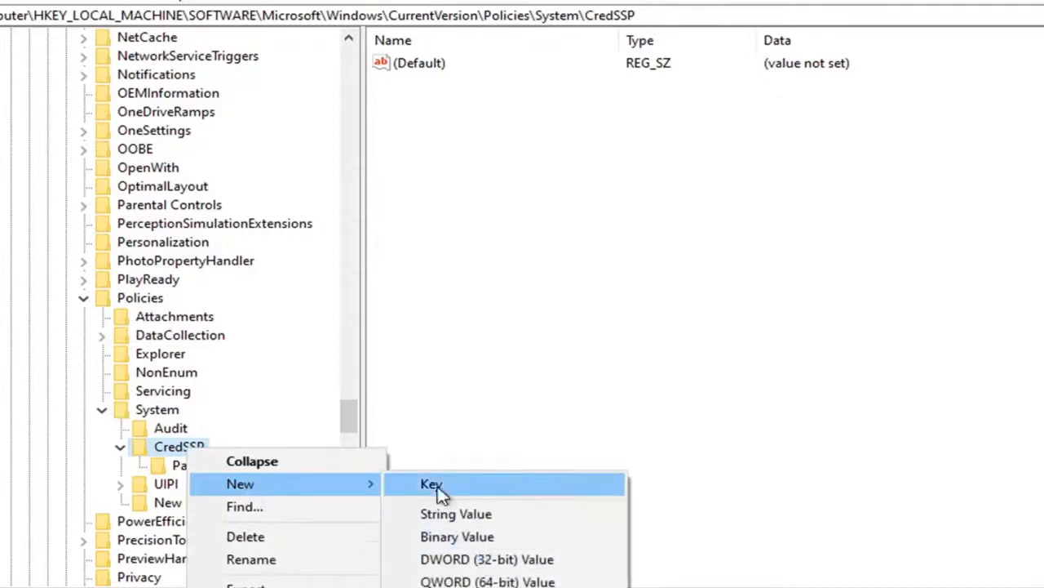
pyautogui.click(454, 438)
pyautogui.click(222, 471)
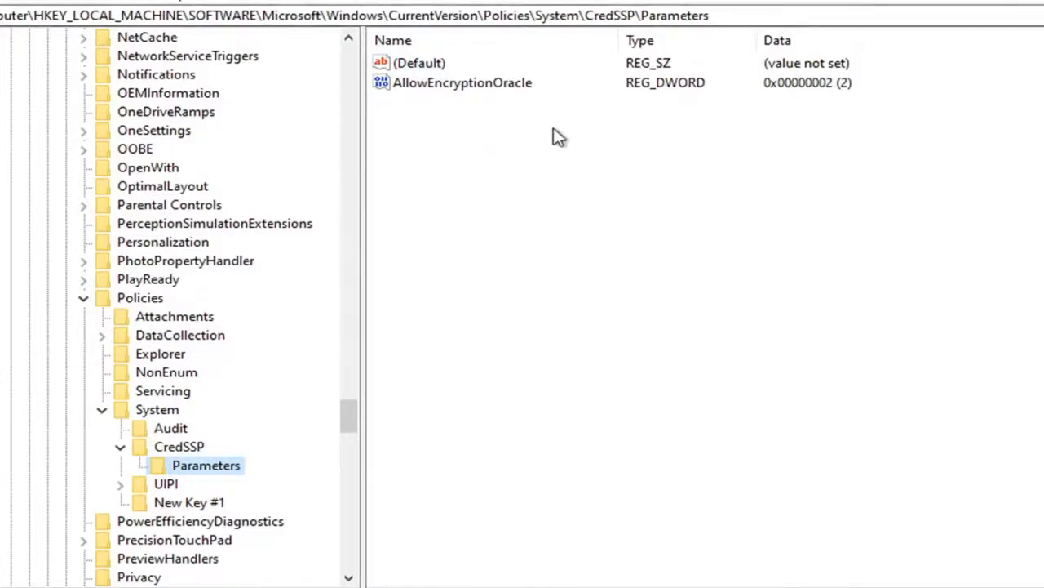
# - Set the AllowEncryptionOracle DWORD value in the Parameters key to 2 with hexadecimal base
pyautogui.rightClick(423, 131)
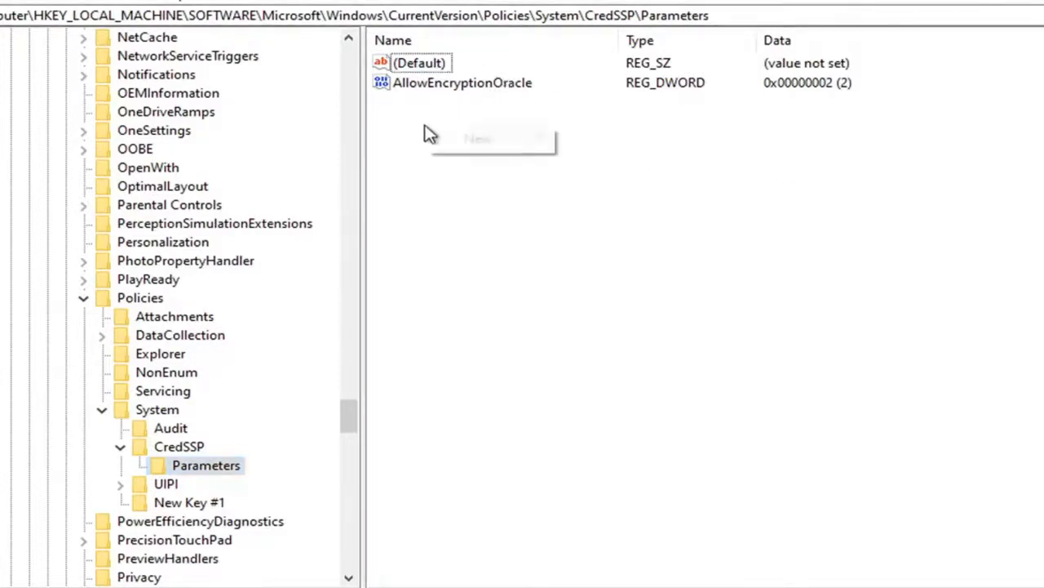
pyautogui.moveTo(531, 138)
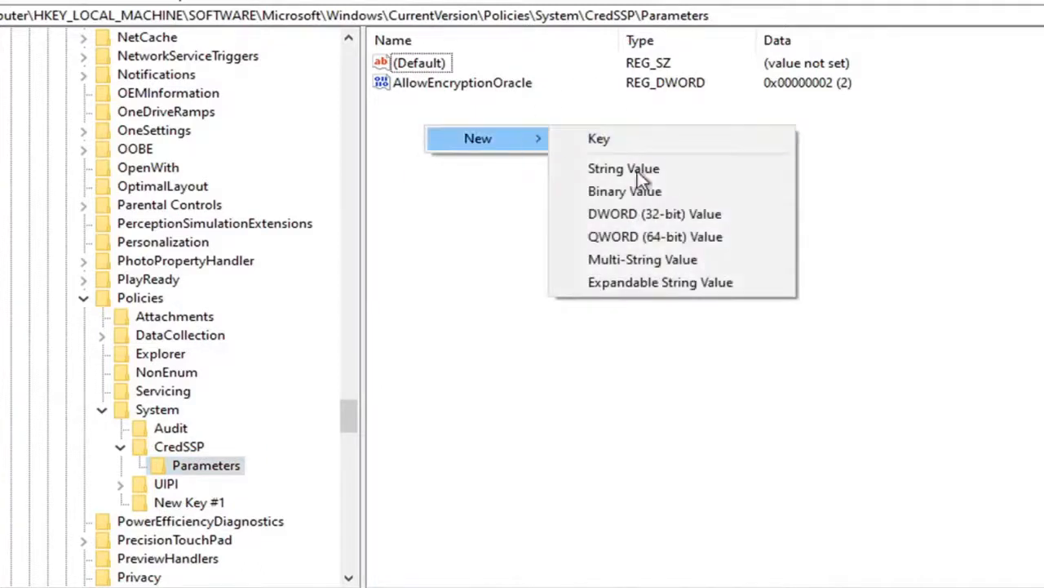
pyautogui.click(387, 86)
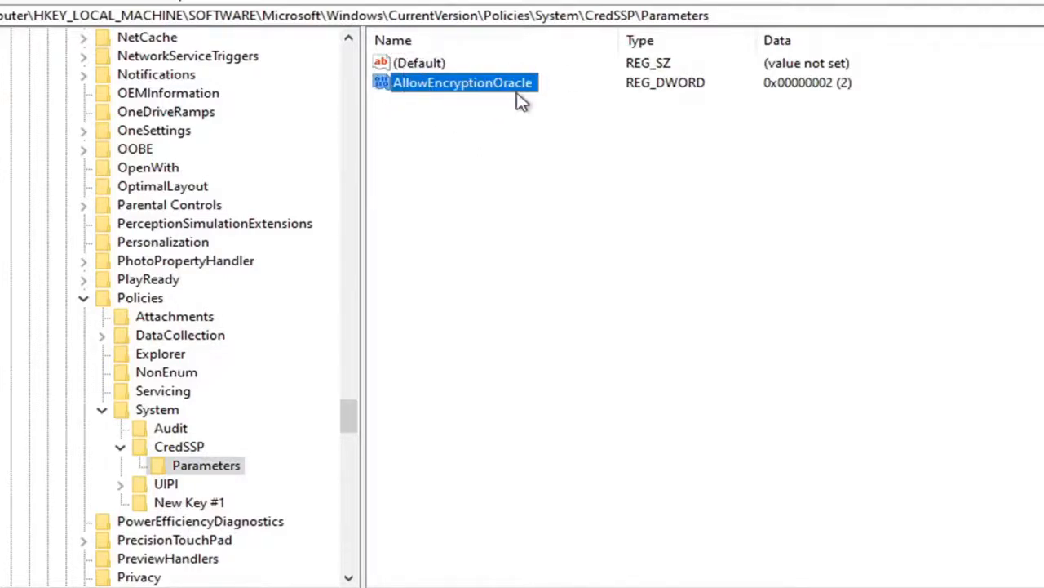
pyautogui.click(521, 150)
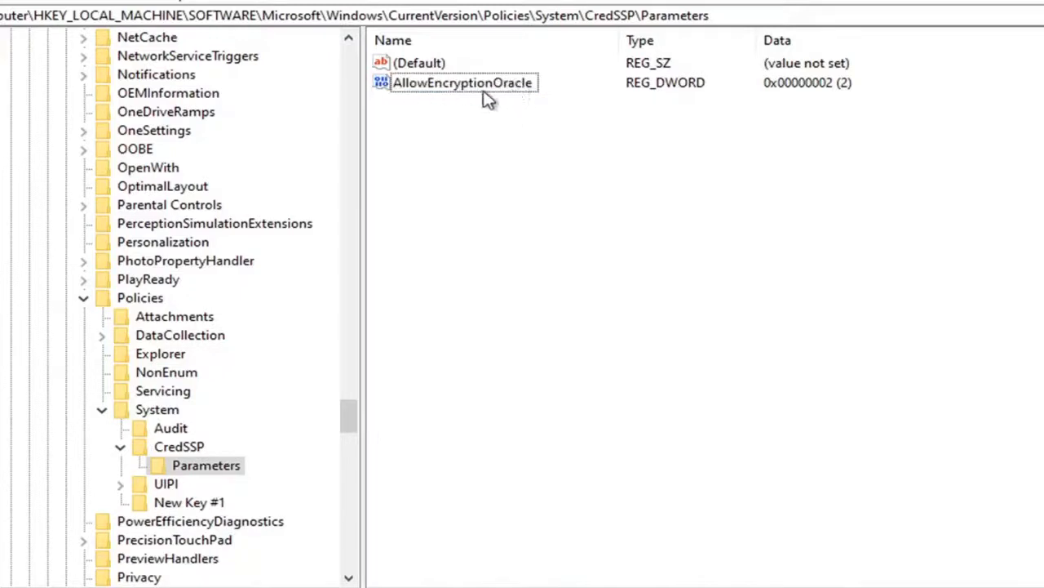
pyautogui.doubleClick(455, 84)
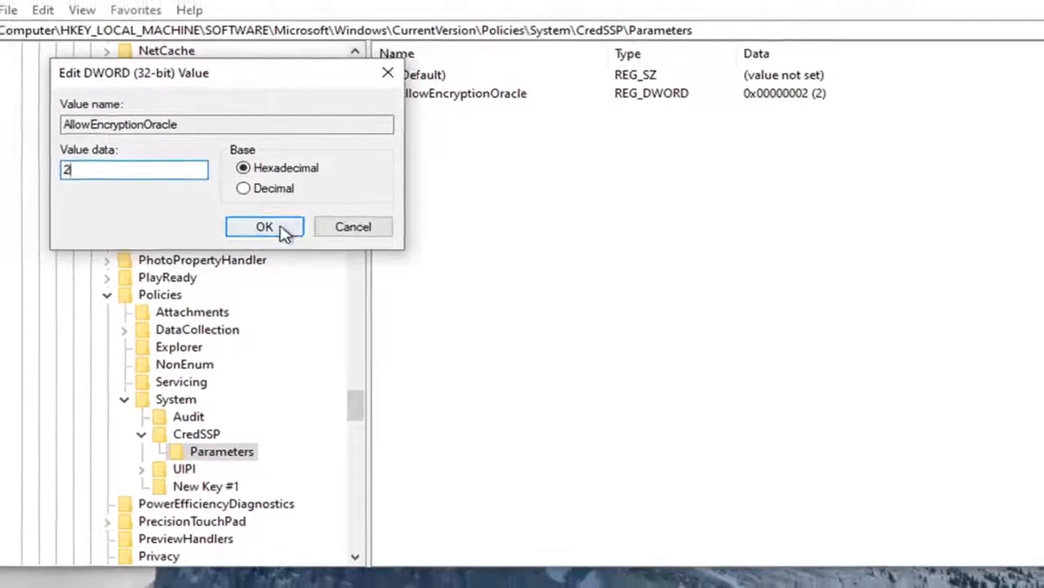
pyautogui.click(269, 227)
# - Collapse the expanded registry keys back to the top-level Computer node and close the Registry Editor
pyautogui.click(134, 394)
pyautogui.click(117, 294)
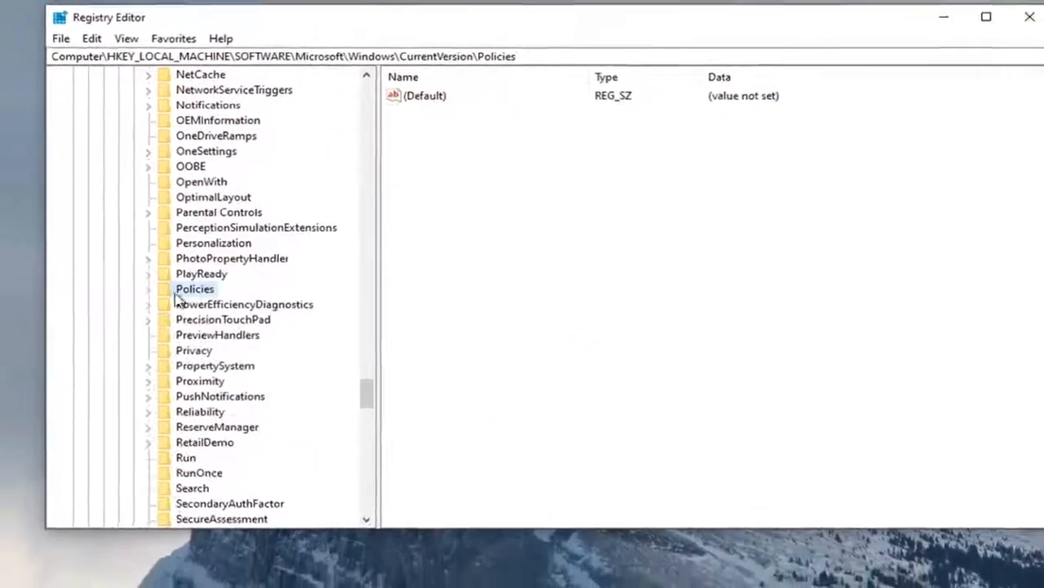
pyautogui.moveTo(358, 402); pyautogui.dragTo(358, 78)
pyautogui.scroll(-1, 245, 367)
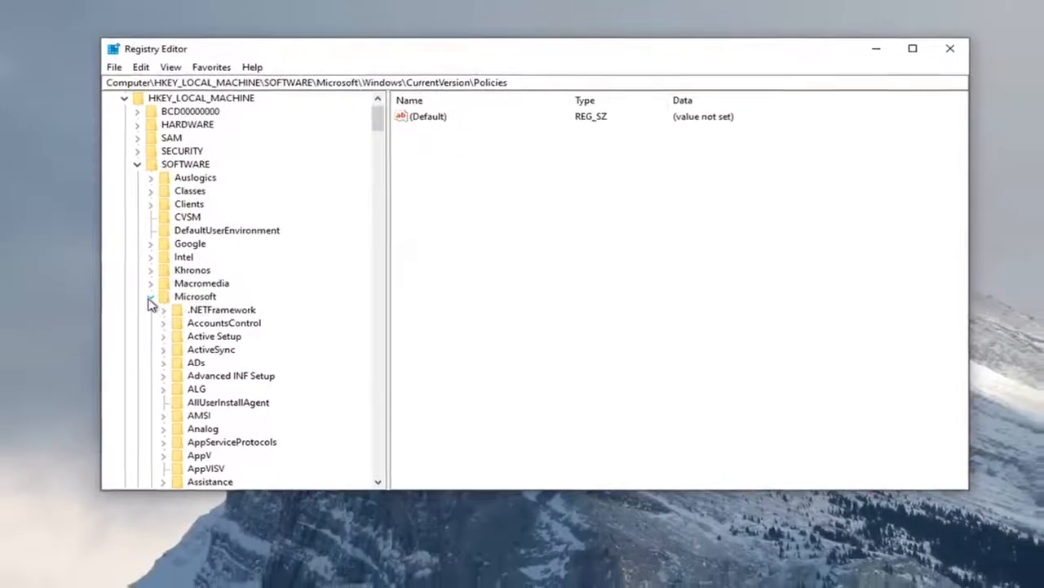
pyautogui.click(115, 302)
pyautogui.click(149, 167)
pyautogui.click(136, 104)
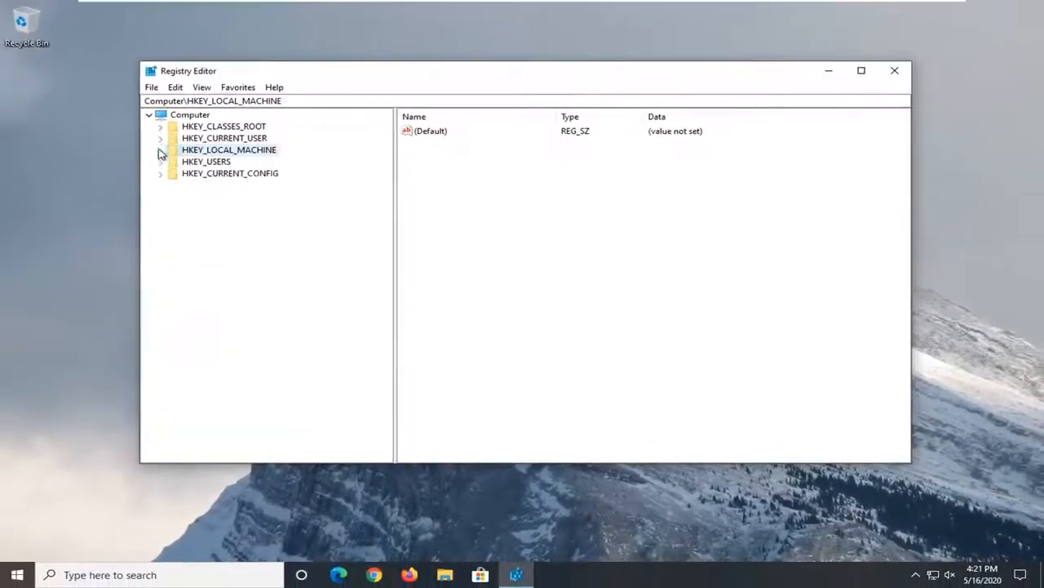
pyautogui.click(188, 116)
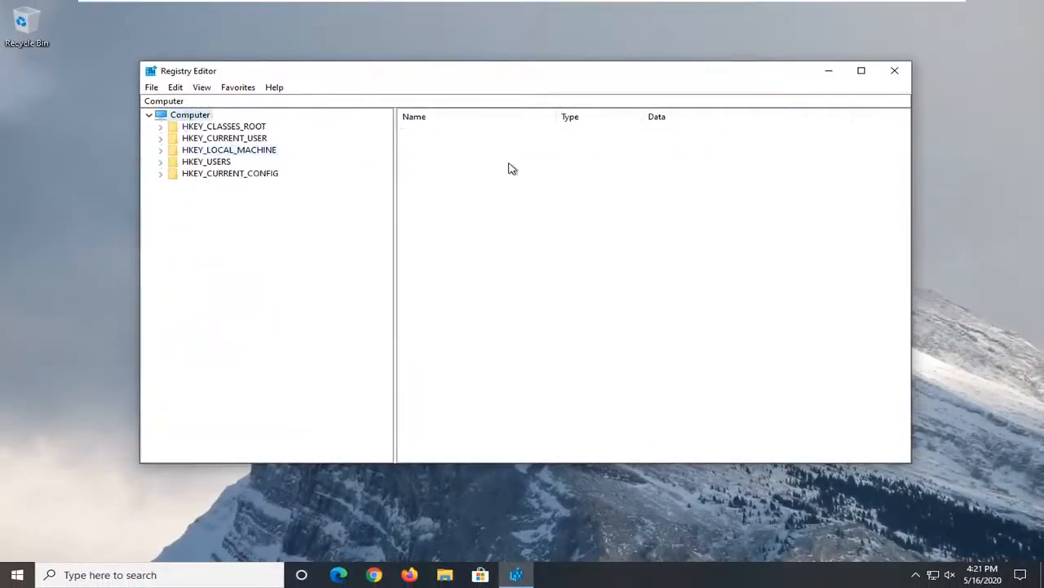
pyautogui.click(895, 72)
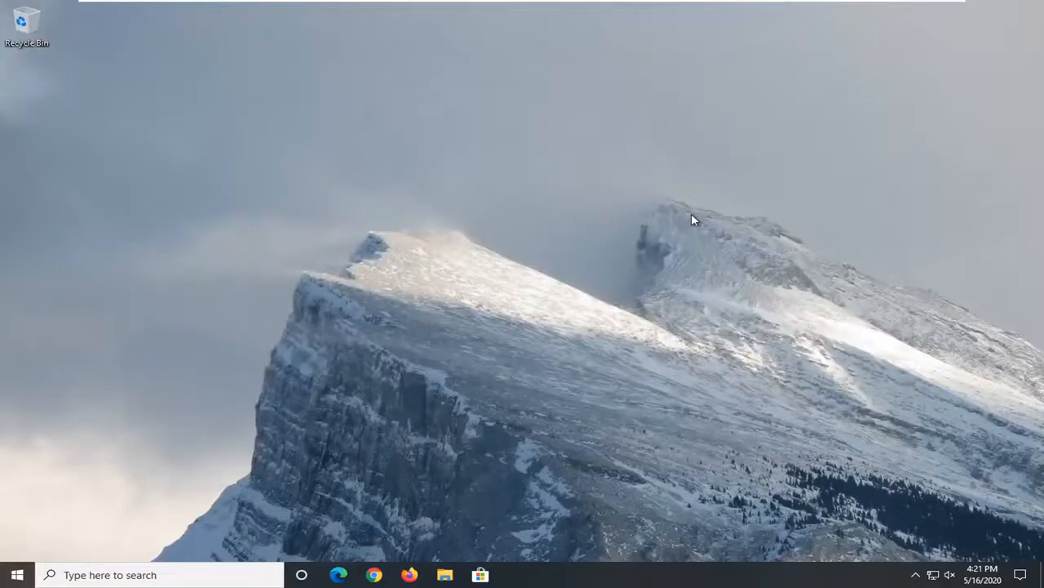